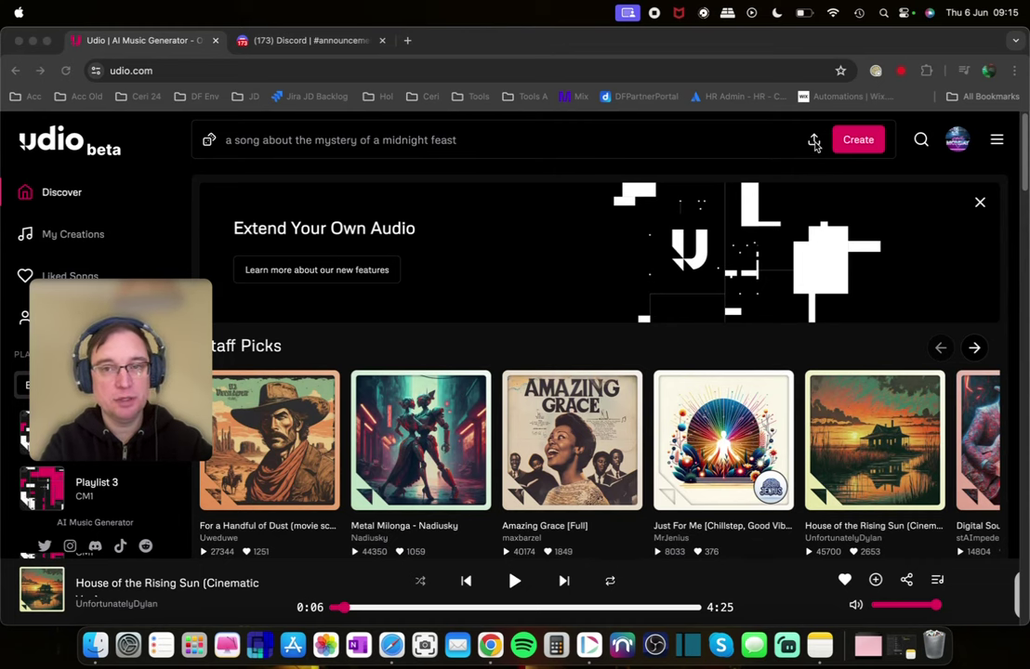
Upload the first Retro Feelings MP3 as your own audio and confirm you have the rights to use it
{"action": "left_click", "coordinate": [814, 141]}
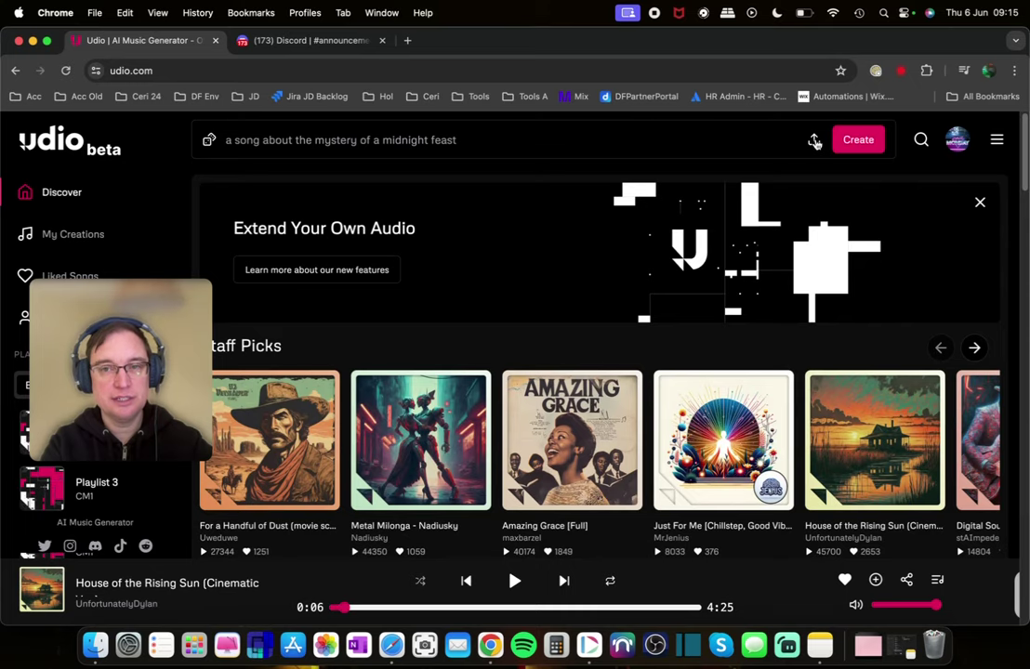
{"action": "left_click", "coordinate": [814, 141]}
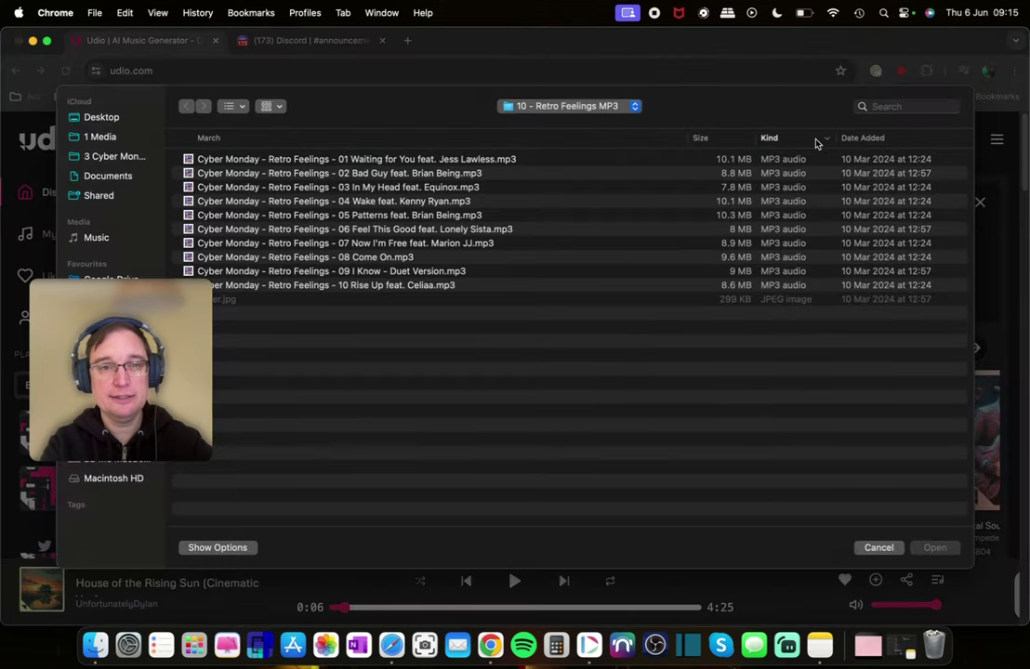
{"action": "double_click", "coordinate": [363, 160]}
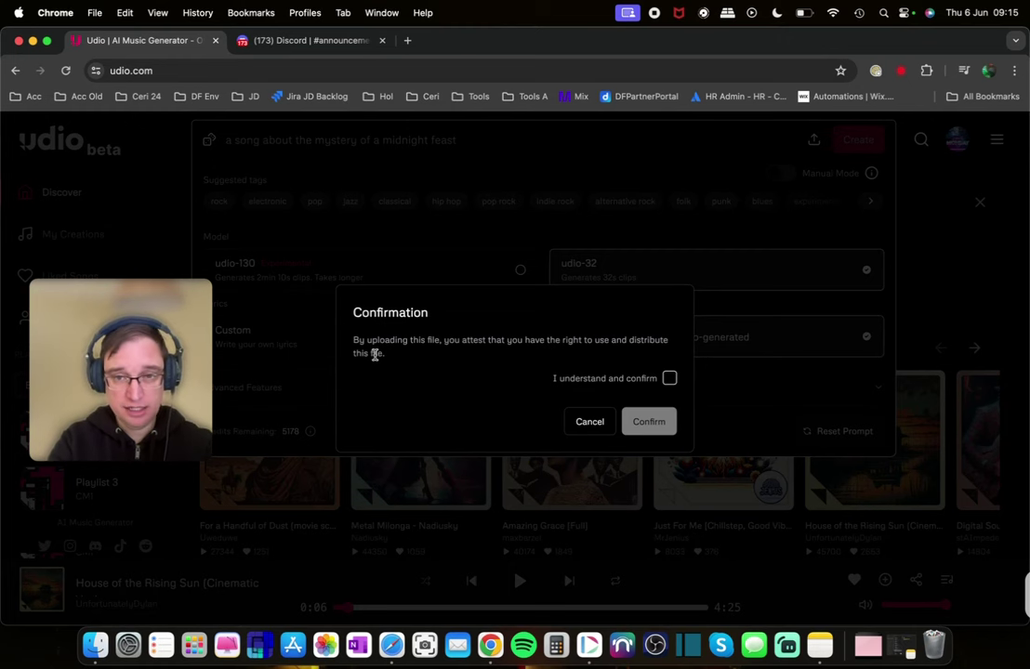
{"action": "left_click", "coordinate": [669, 379]}
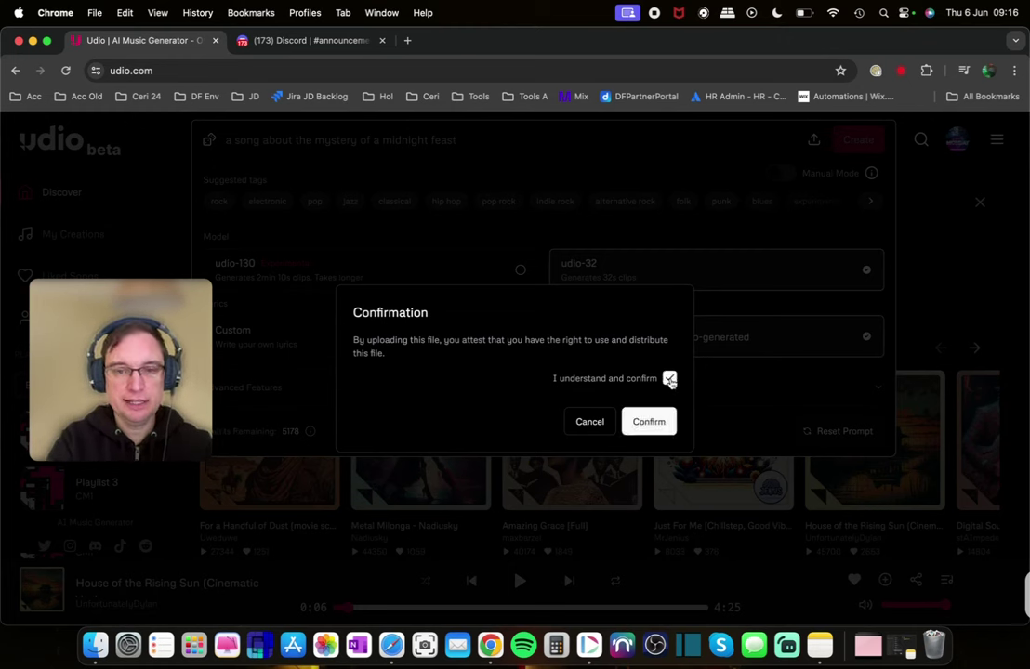
{"action": "left_click", "coordinate": [650, 423]}
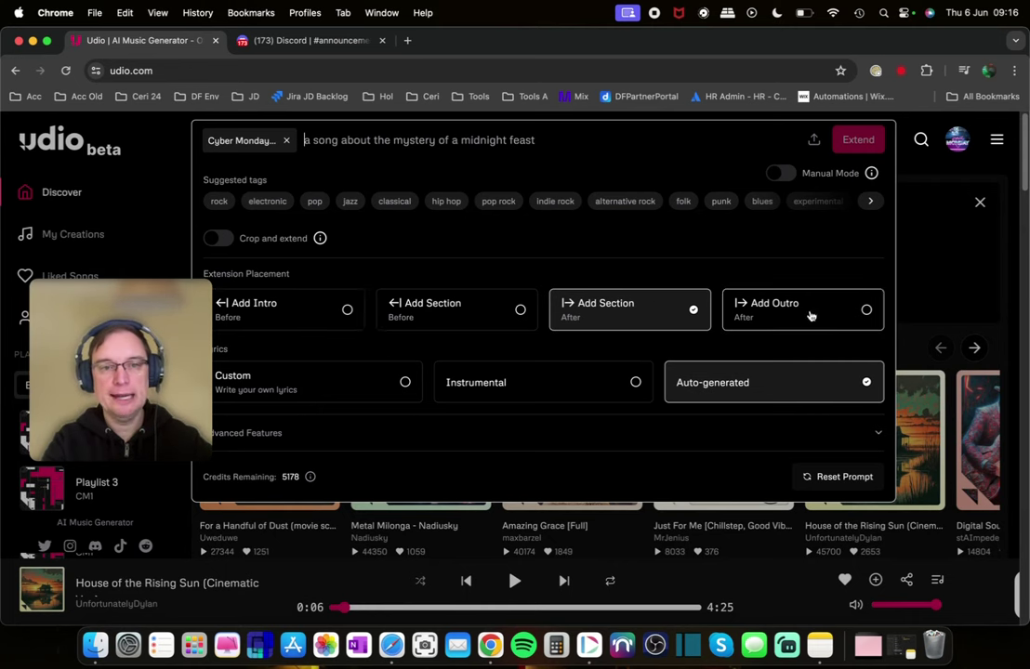
Show the Advanced Features: 50% prompt and lyrics strength, seed -1, 40% clip start, High quality
{"action": "left_click_drag", "start_coordinate": [161, 346], "coordinate": [131, 314]}
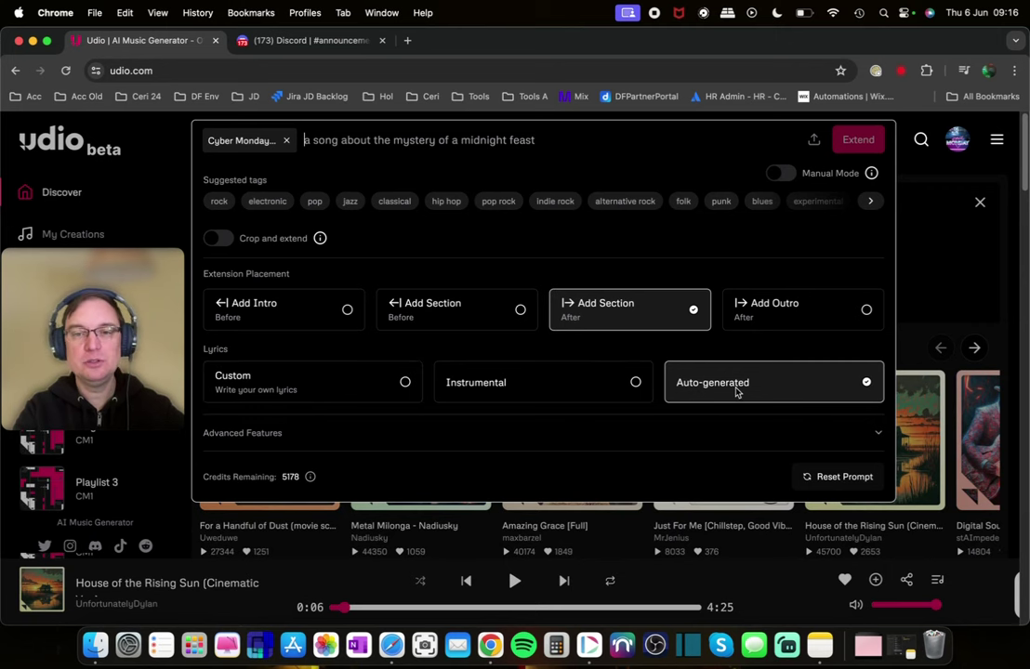
{"action": "left_click", "coordinate": [614, 432]}
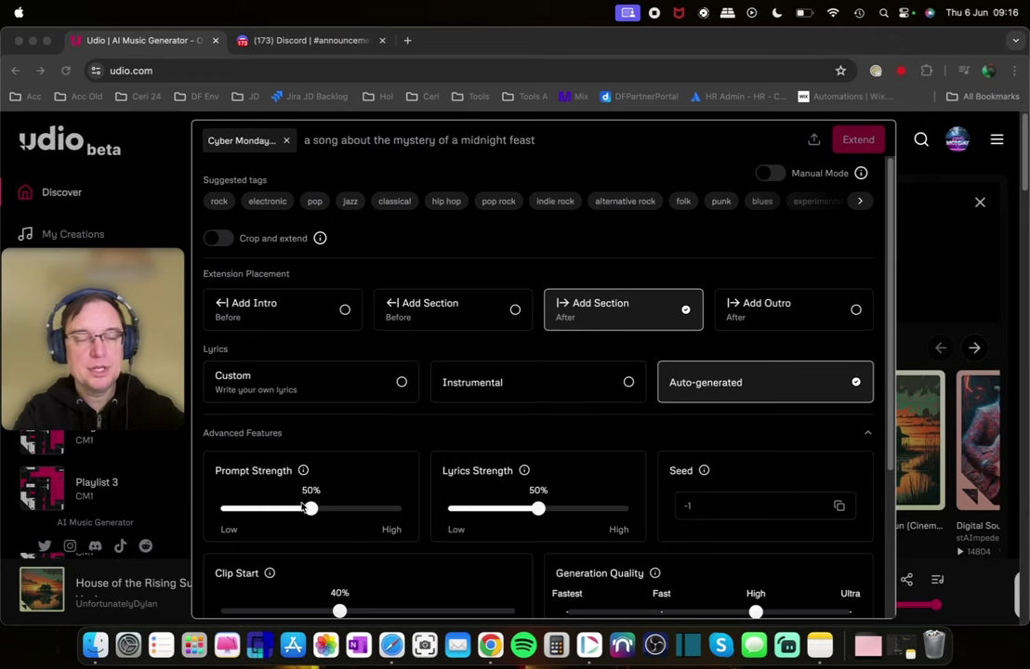
{"action": "scroll", "coordinate": [679, 395], "scroll_direction": "down", "scroll_amount": 4}
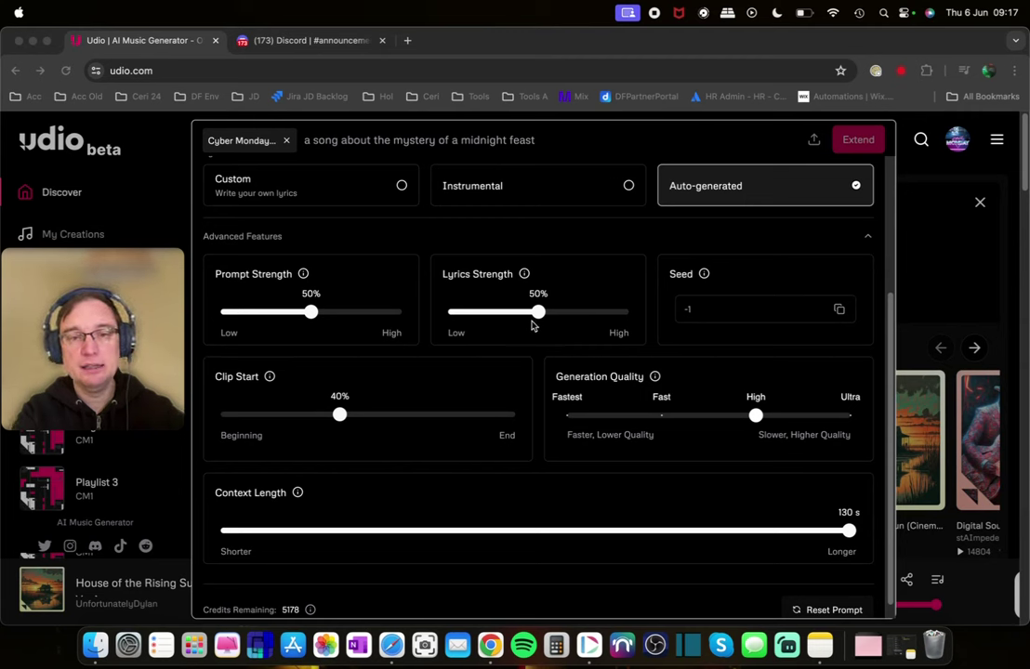
{"action": "left_click", "coordinate": [544, 318]}
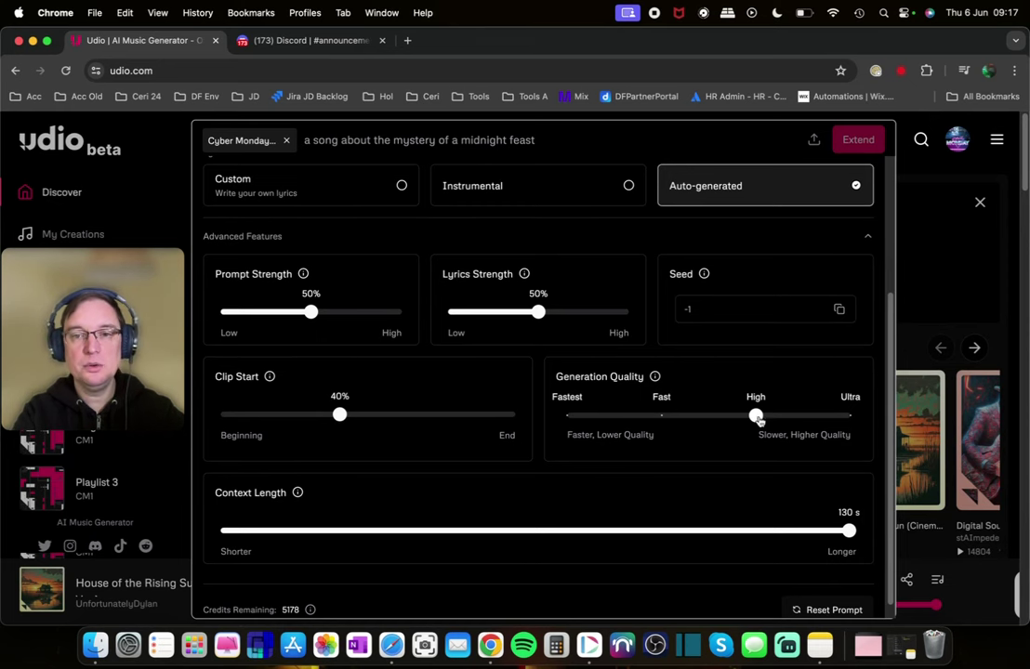
{"action": "scroll", "coordinate": [764, 430], "scroll_direction": "down", "scroll_amount": 1}
{"action": "scroll", "coordinate": [764, 430], "scroll_direction": "down", "scroll_amount": 5}
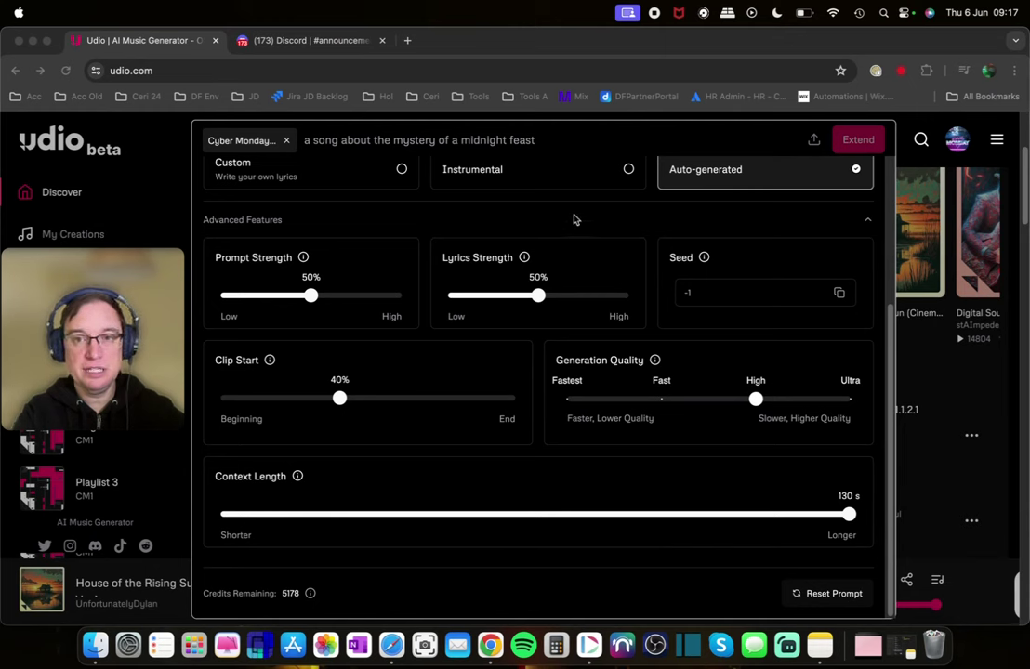
{"action": "scroll", "coordinate": [570, 404], "scroll_direction": "up", "scroll_amount": 5}
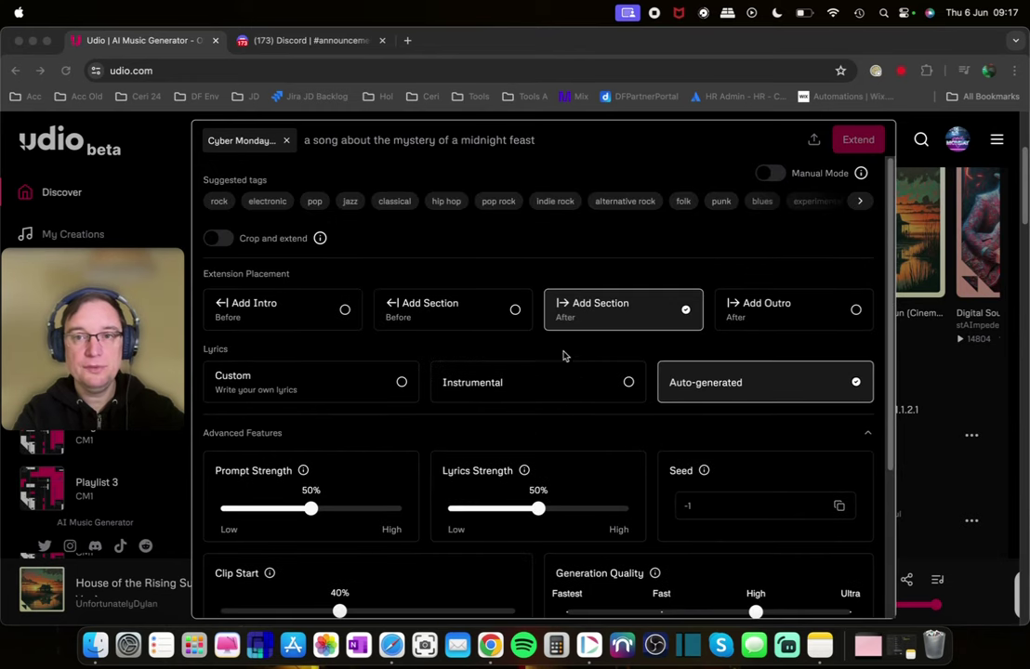
Extend the uploaded track with the prompt 'synthpop' and view the two generating tracks in My Creations
{"action": "left_click", "coordinate": [380, 131]}
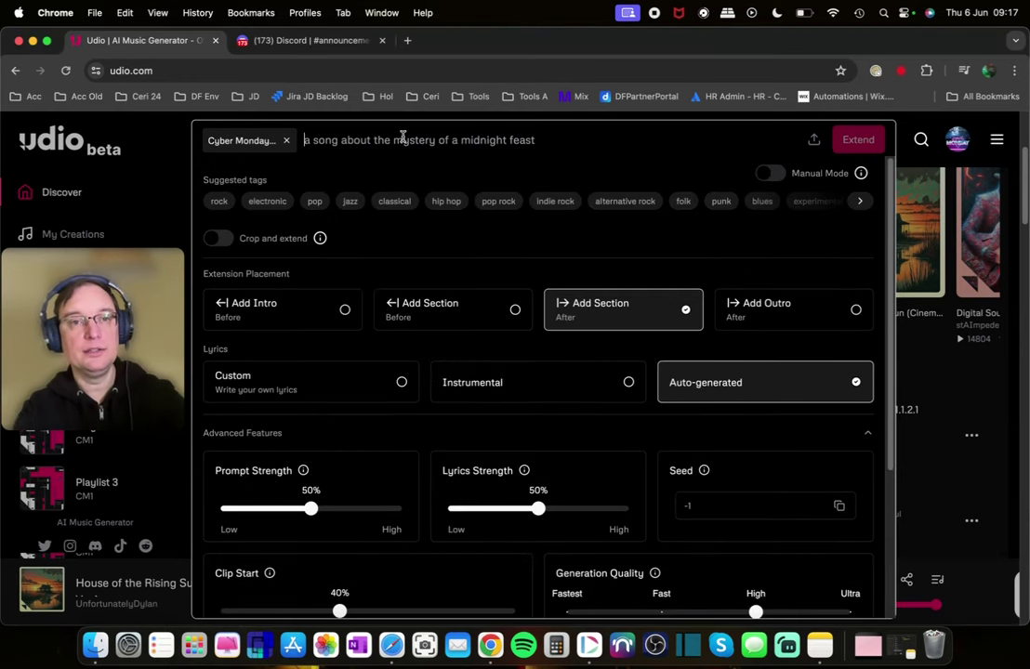
{"action": "type", "text": "synthpop"}
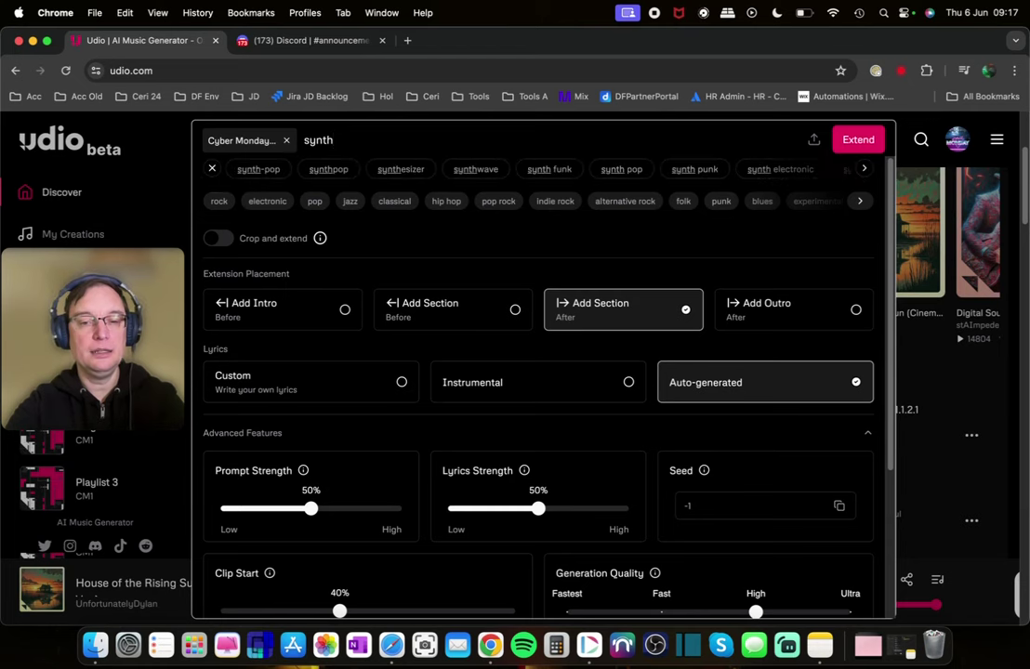
{"action": "left_click", "coordinate": [856, 140]}
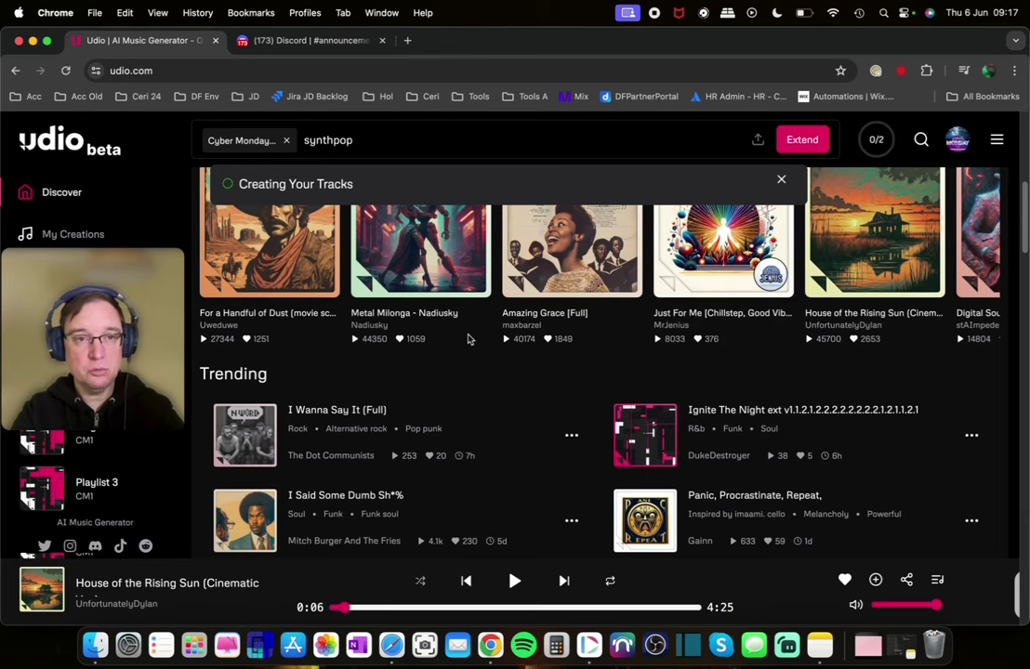
{"action": "left_click", "coordinate": [69, 234]}
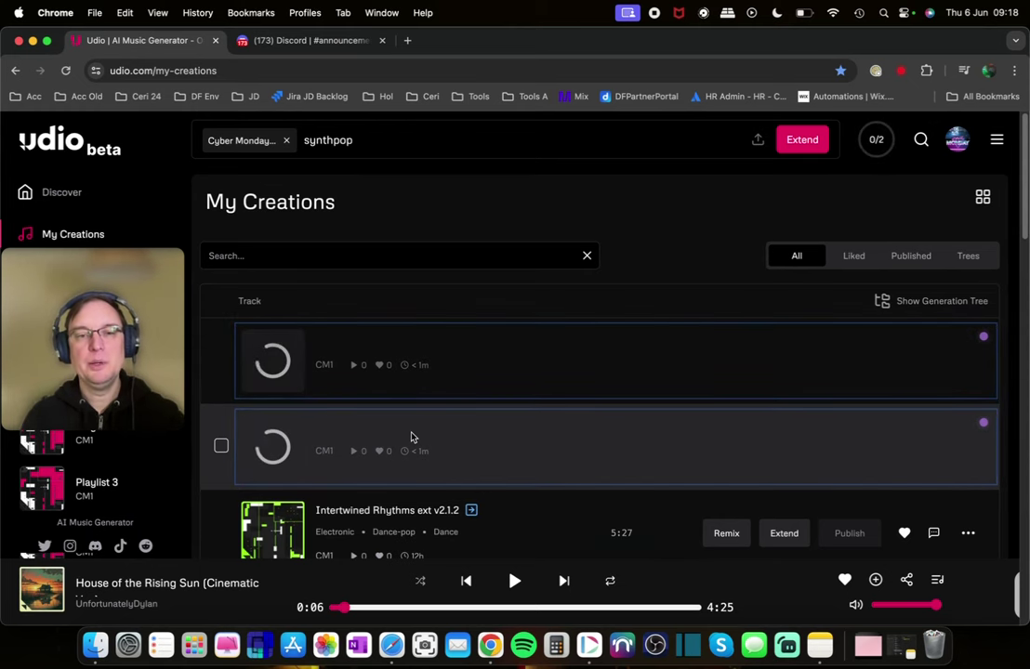
{"action": "scroll", "coordinate": [411, 437], "scroll_direction": "down", "scroll_amount": 2}
{"action": "scroll", "coordinate": [412, 437], "scroll_direction": "down", "scroll_amount": 2}
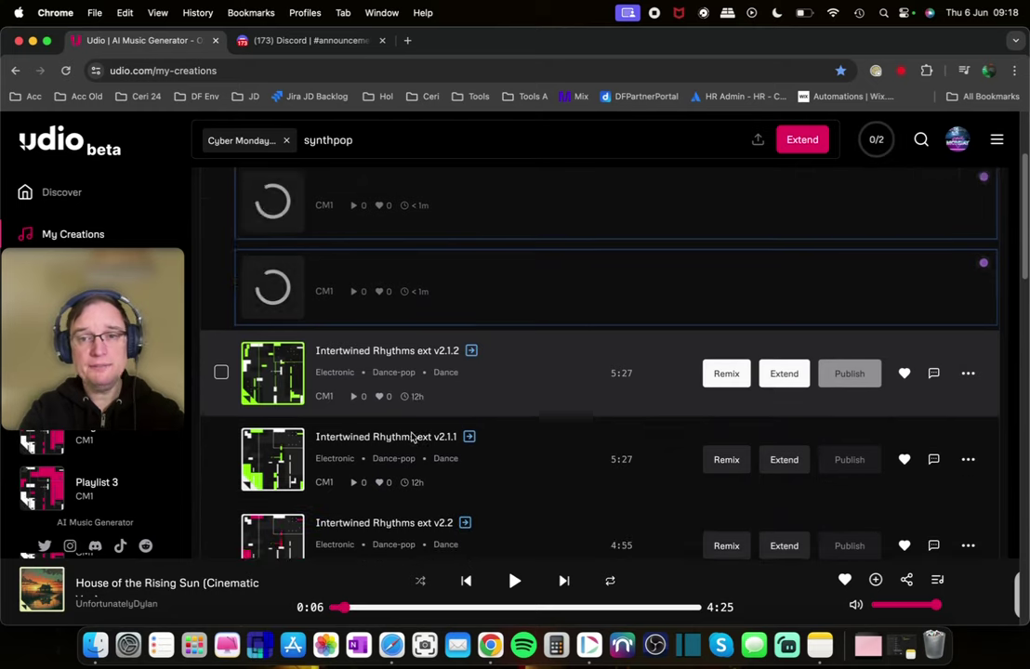
{"action": "scroll", "coordinate": [411, 437], "scroll_direction": "down", "scroll_amount": 8}
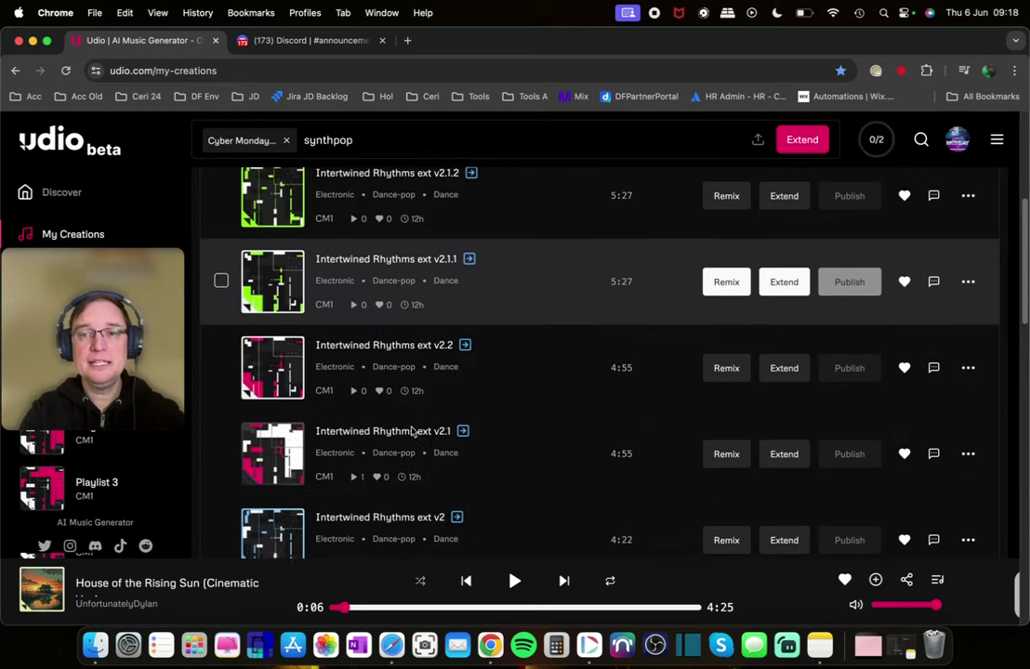
{"action": "scroll", "coordinate": [411, 429], "scroll_direction": "down", "scroll_amount": 8}
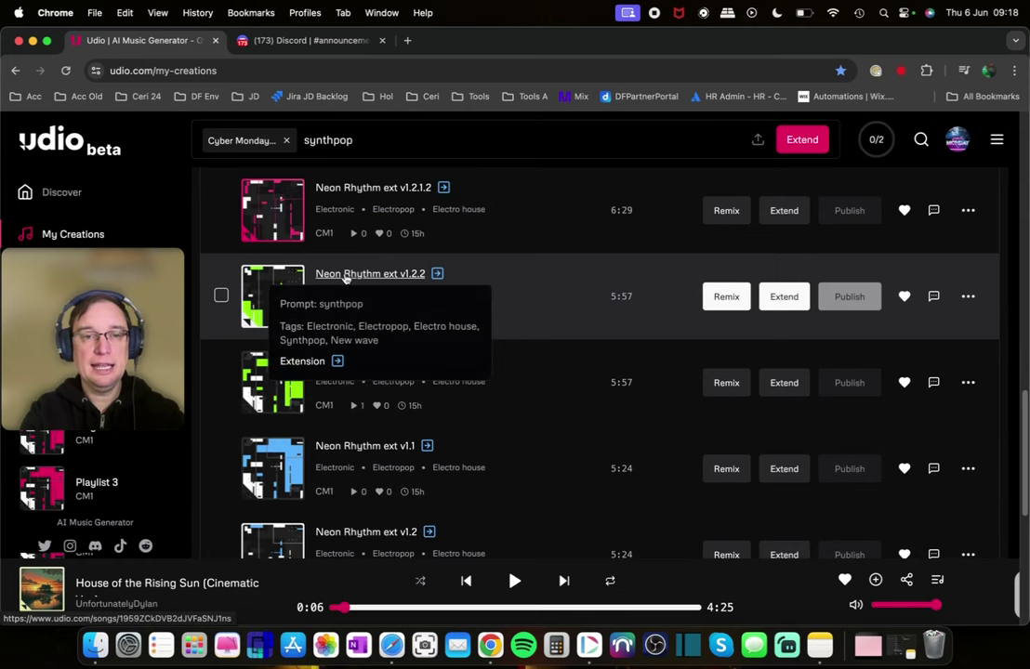
{"action": "left_click", "coordinate": [346, 275]}
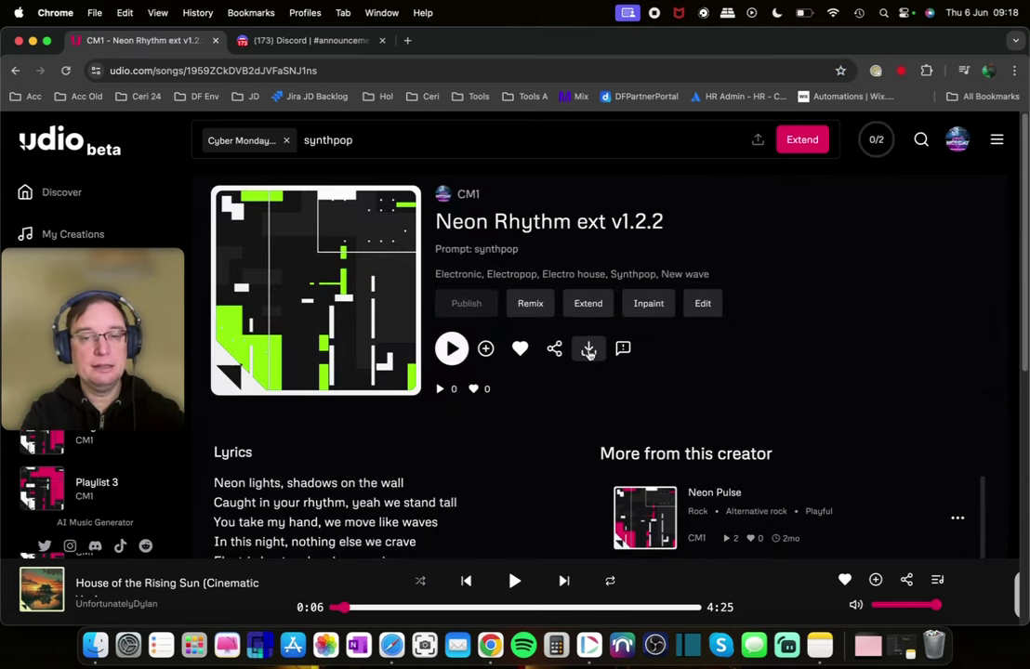
{"action": "left_click", "coordinate": [588, 349]}
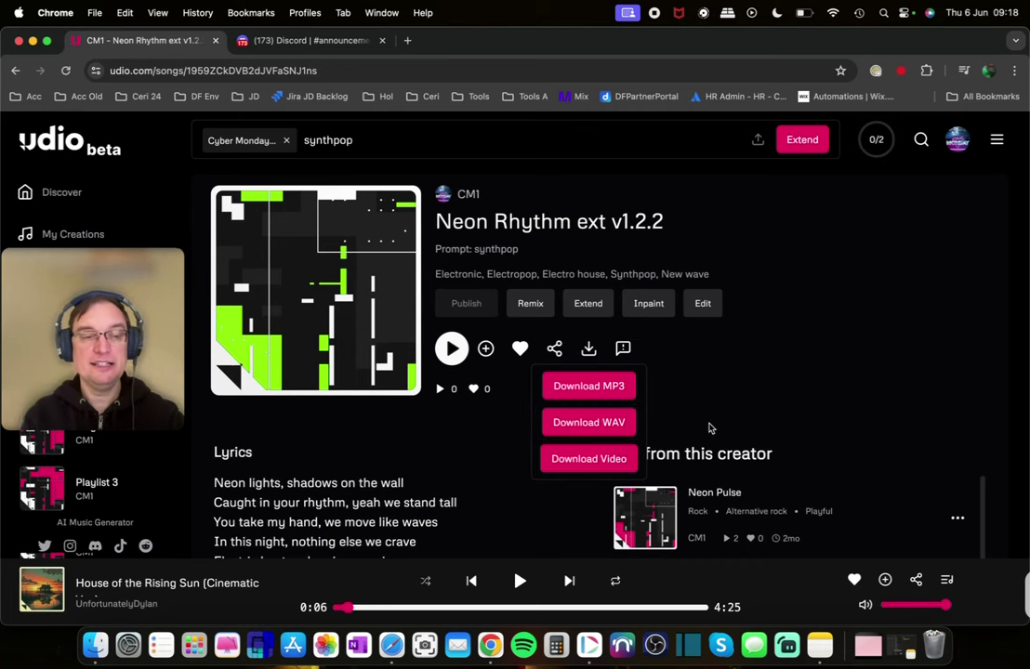
{"action": "left_click", "coordinate": [709, 428]}
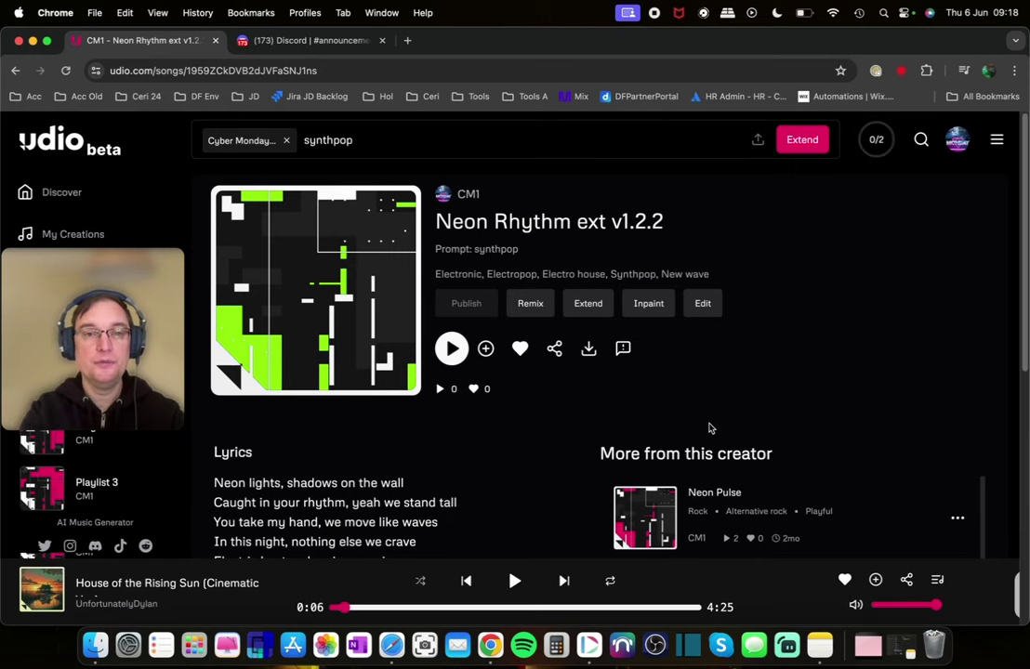
{"action": "left_click", "coordinate": [89, 234]}
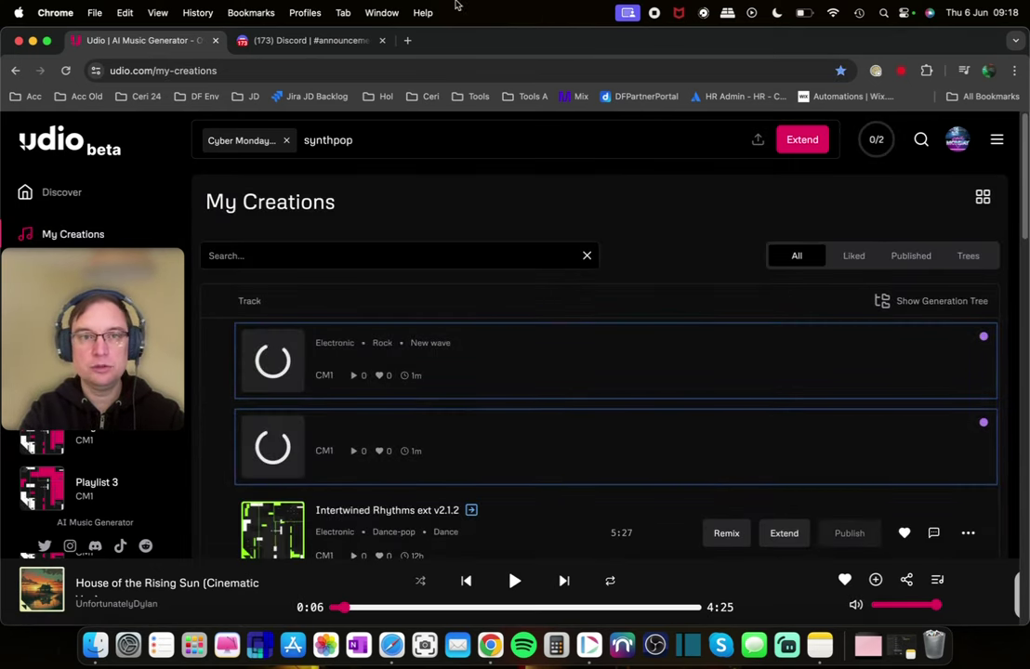
Maximize the browser and set My Creations to show 100 tracks per page
{"action": "left_click", "coordinate": [47, 40]}
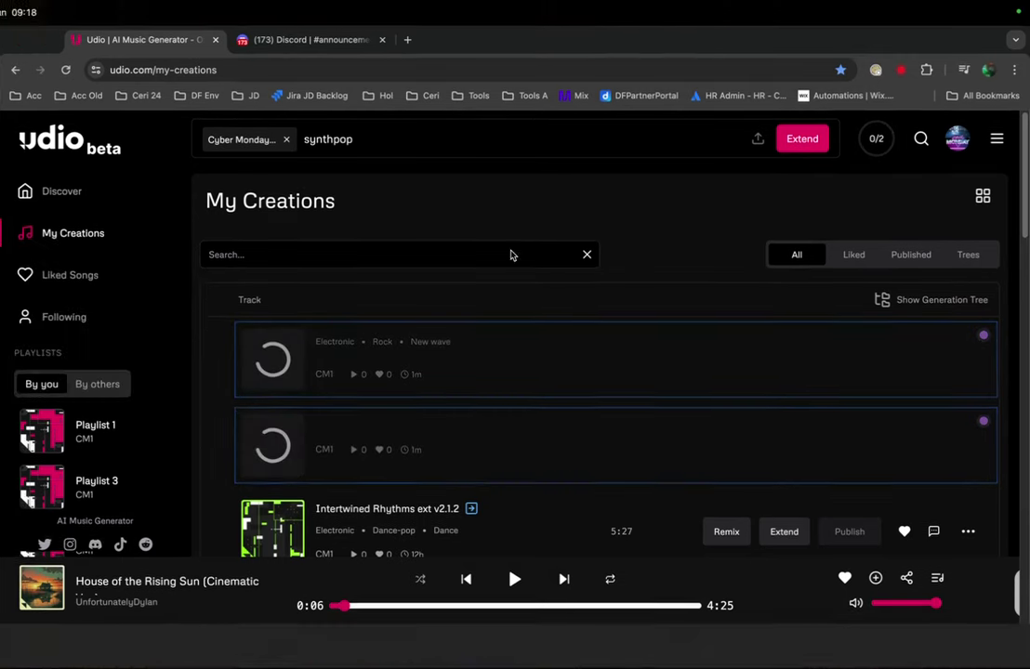
{"action": "scroll", "coordinate": [576, 311], "scroll_direction": "down", "scroll_amount": 15}
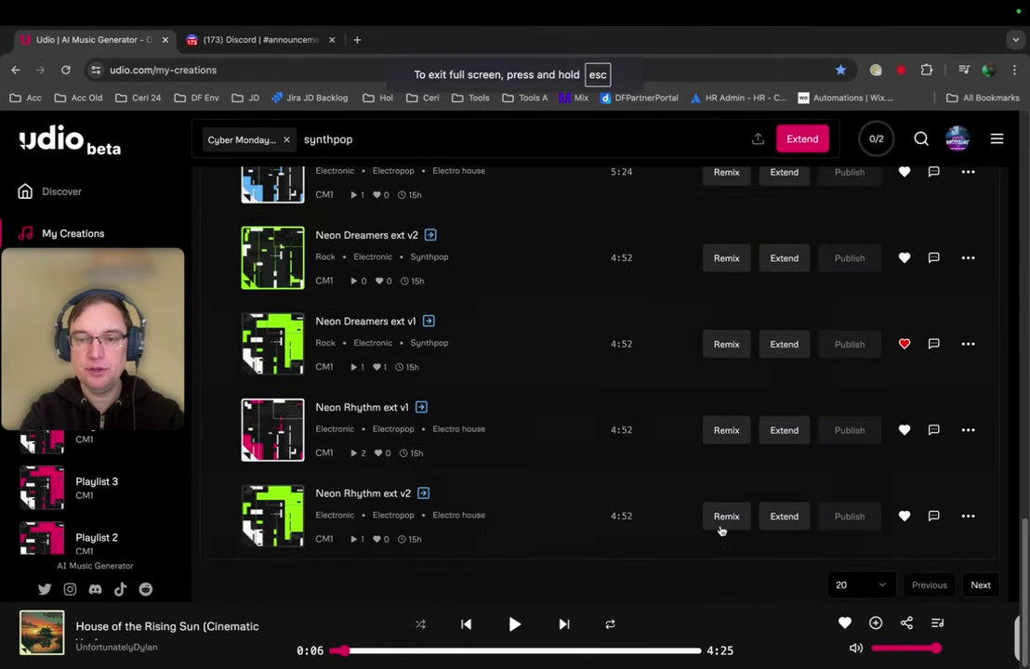
{"action": "left_click", "coordinate": [877, 584]}
{"action": "left_click", "coordinate": [860, 554]}
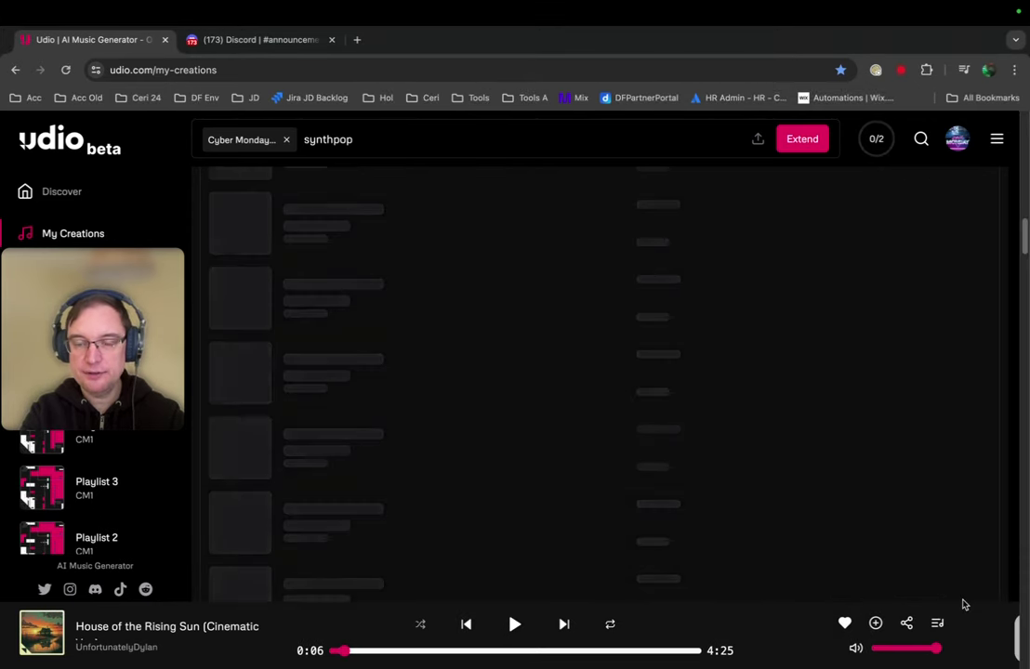
{"action": "scroll", "coordinate": [958, 535], "scroll_direction": "down", "scroll_amount": 10}
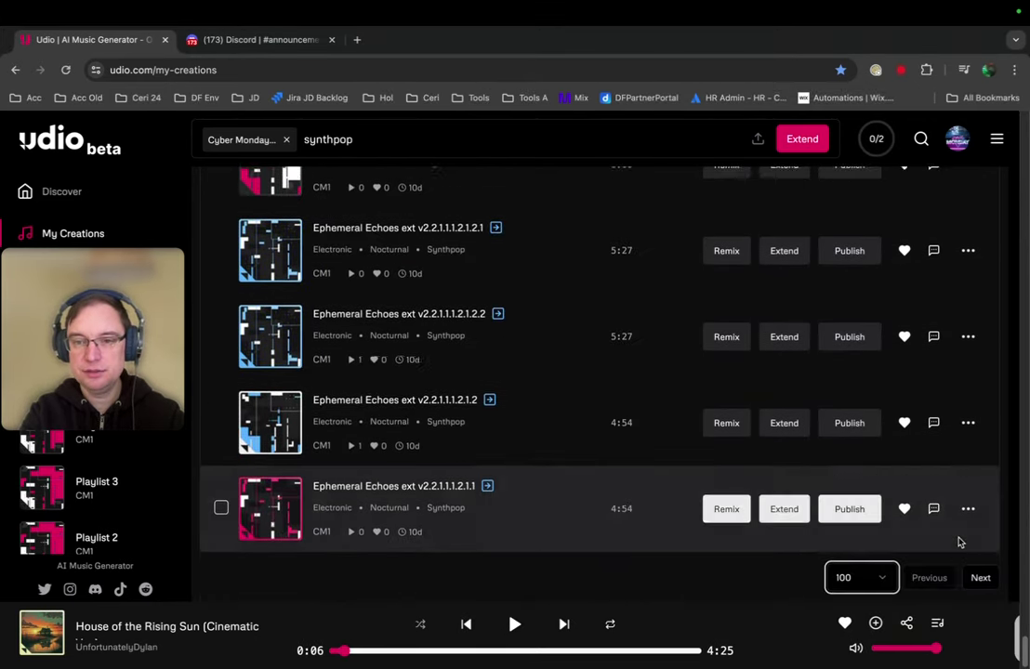
Page forward through My Creations to the last page of older tracks
{"action": "left_click", "coordinate": [980, 586]}
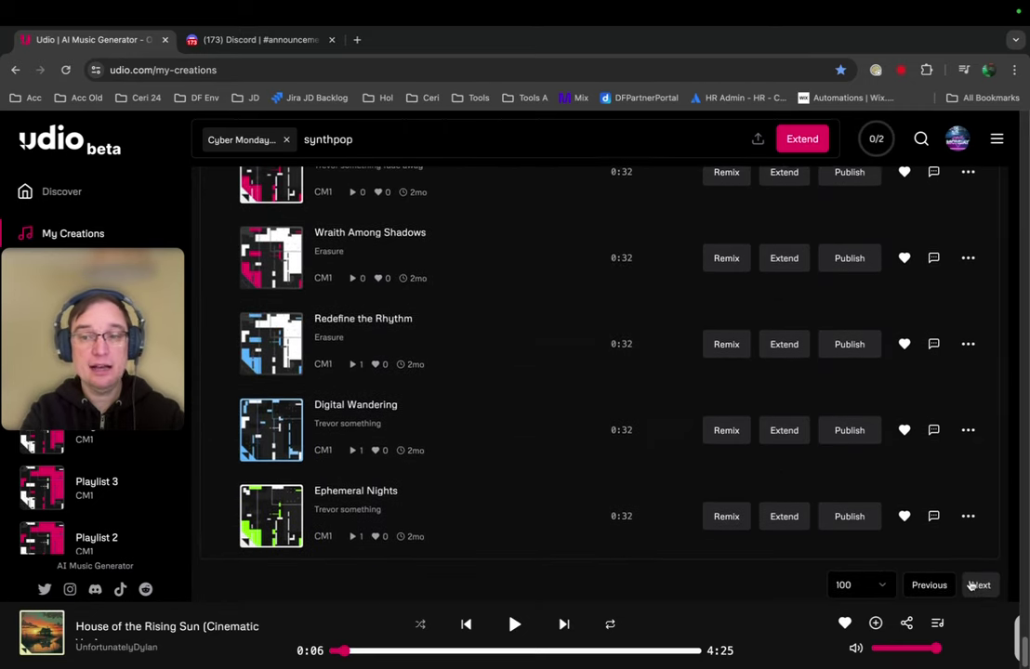
{"action": "left_click", "coordinate": [977, 585]}
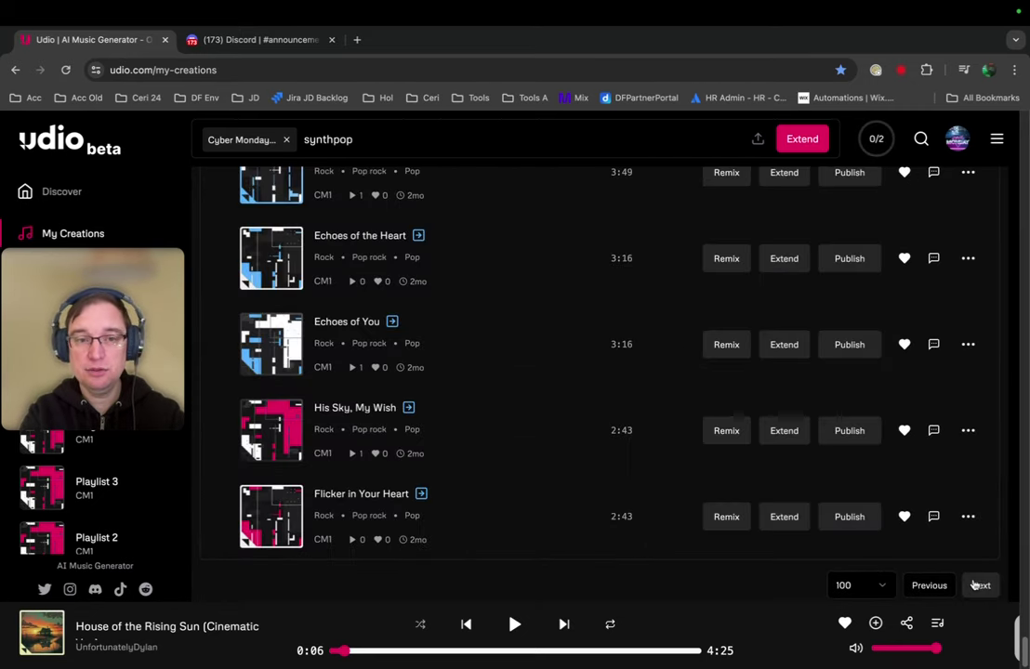
{"action": "left_click", "coordinate": [982, 586]}
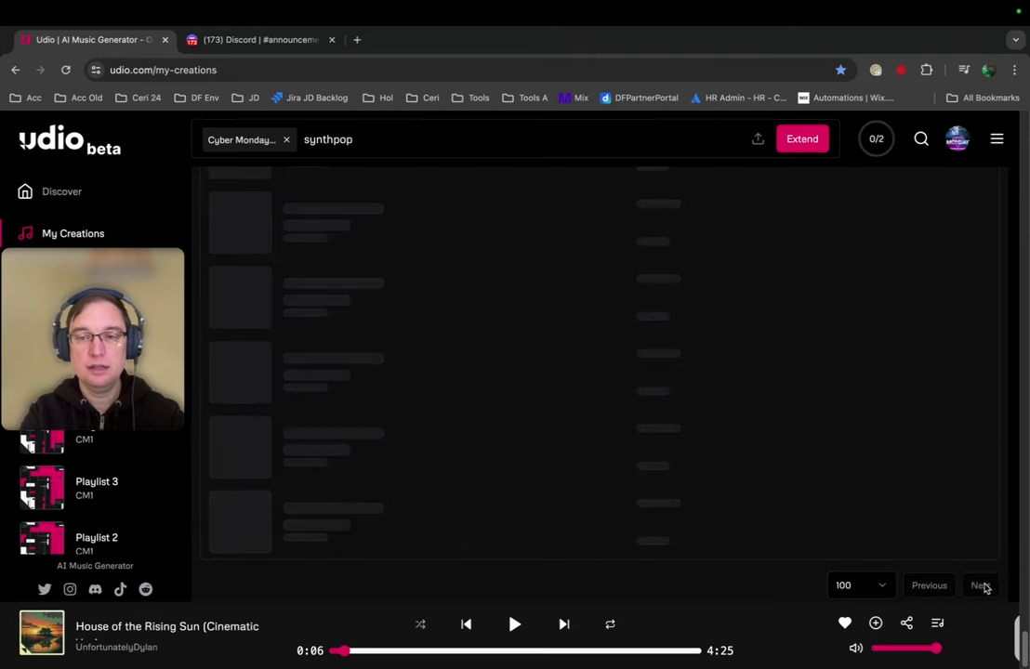
{"action": "left_click", "coordinate": [984, 586]}
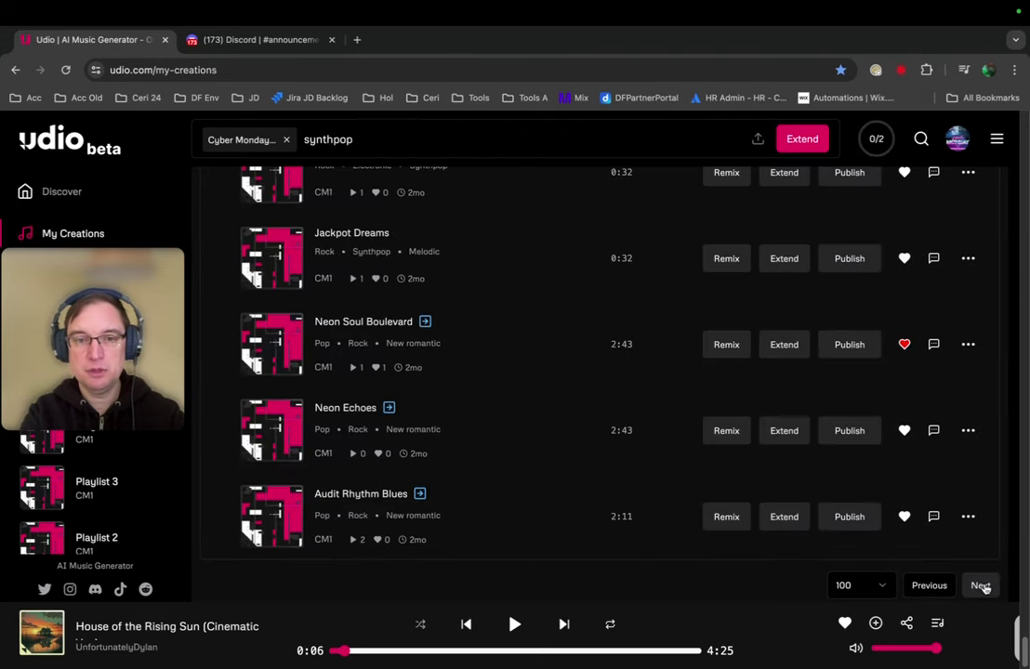
{"action": "left_click", "coordinate": [981, 586]}
{"action": "left_click", "coordinate": [983, 586]}
{"action": "left_click", "coordinate": [983, 586]}
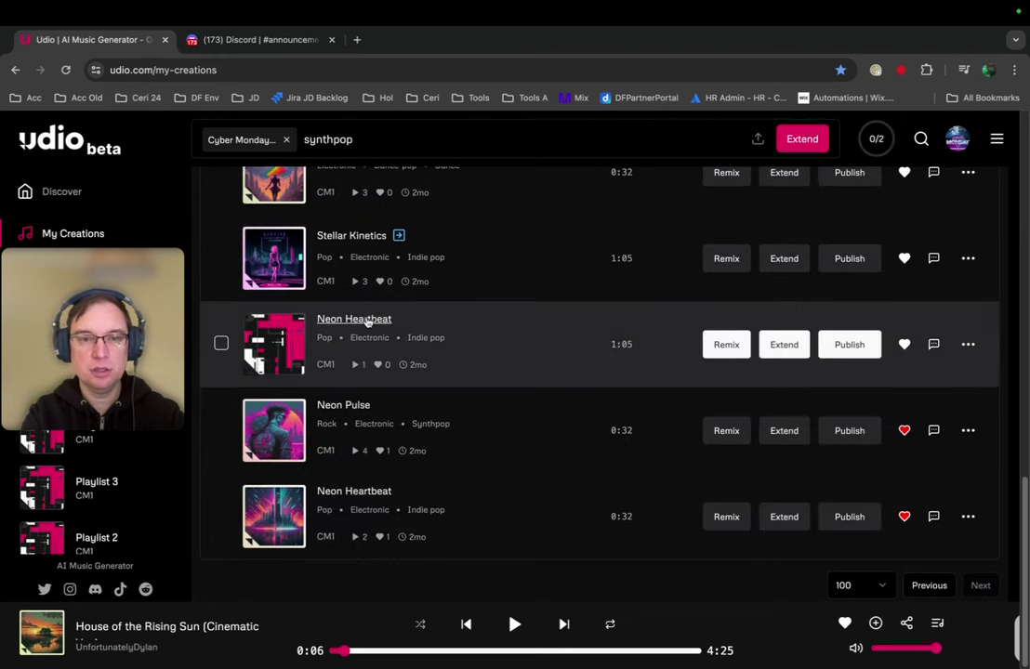
Open the Neon Heartbeat song page and show its MP3, WAV and Video download options
{"action": "left_click", "coordinate": [367, 321]}
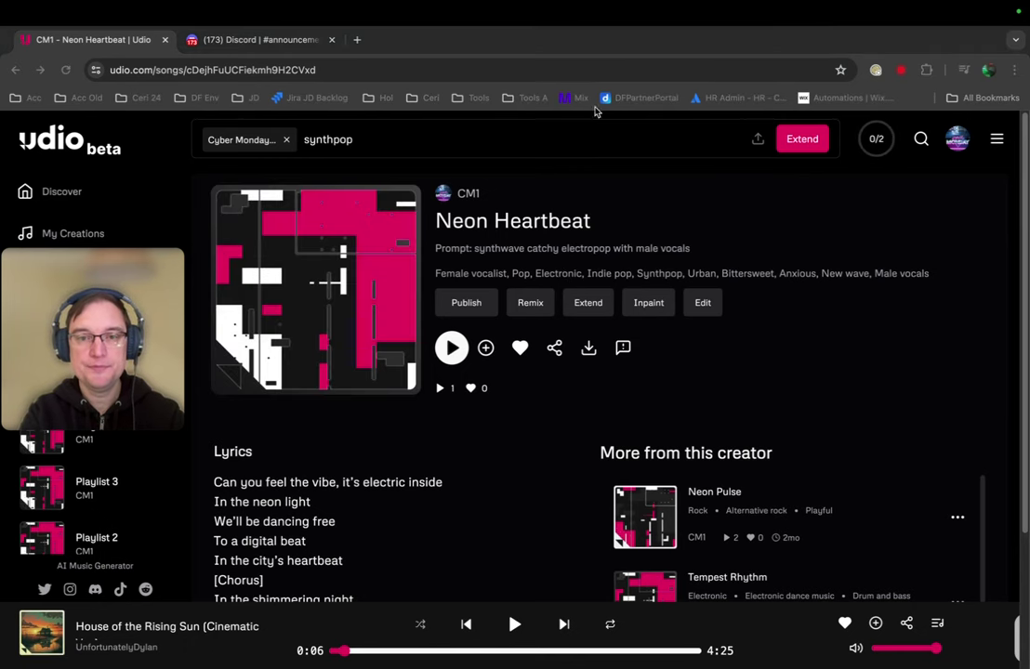
{"action": "left_click", "coordinate": [590, 348]}
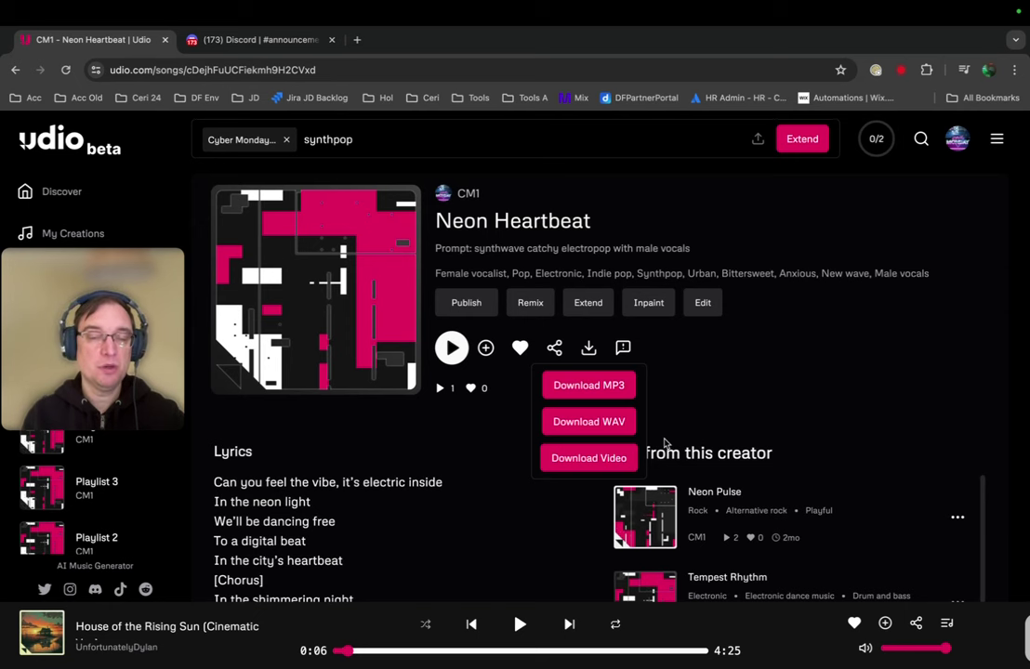
Download Neon Heartbeat as WAV and return to My Creations showing the two 4:41 tracks
{"action": "left_click", "coordinate": [588, 421]}
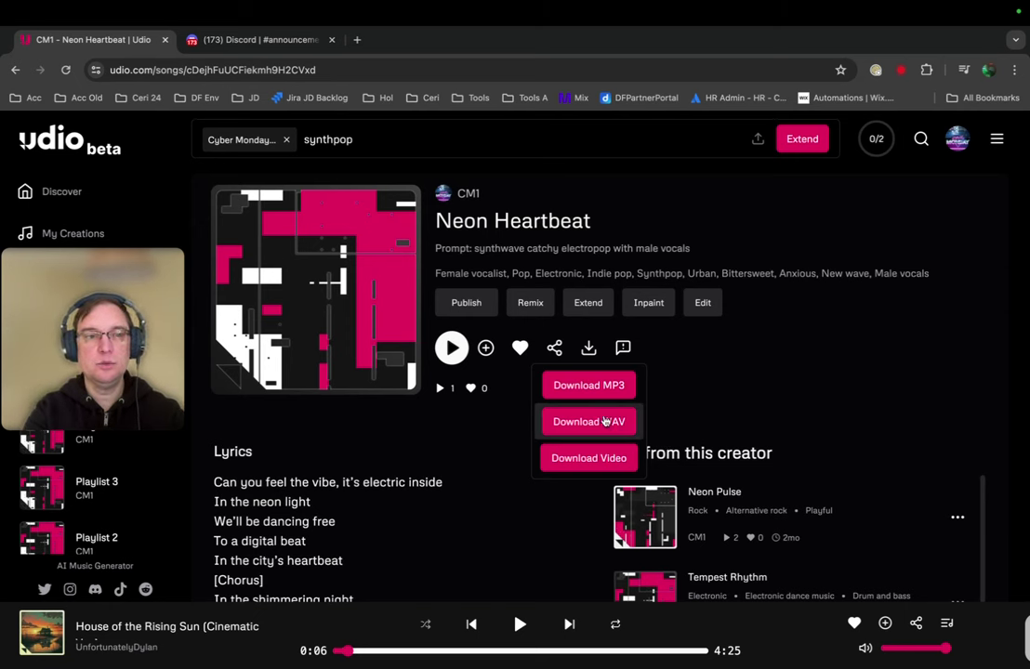
{"action": "left_click", "coordinate": [74, 236]}
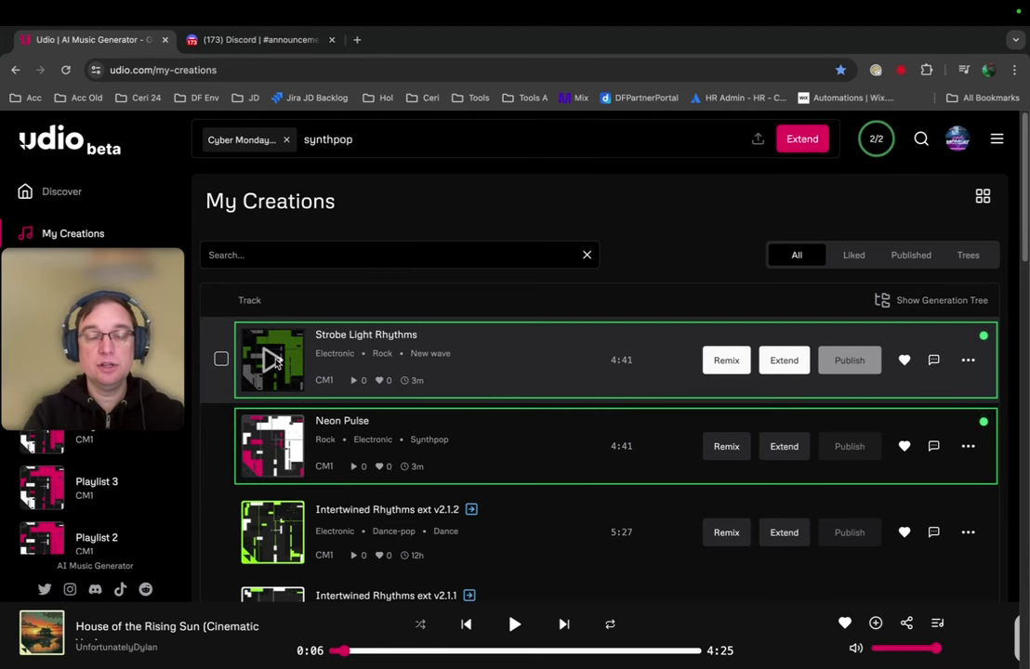
Play Strobe Light Rhythms and skip through it in jumps up to about 2:59
{"action": "left_click", "coordinate": [273, 367]}
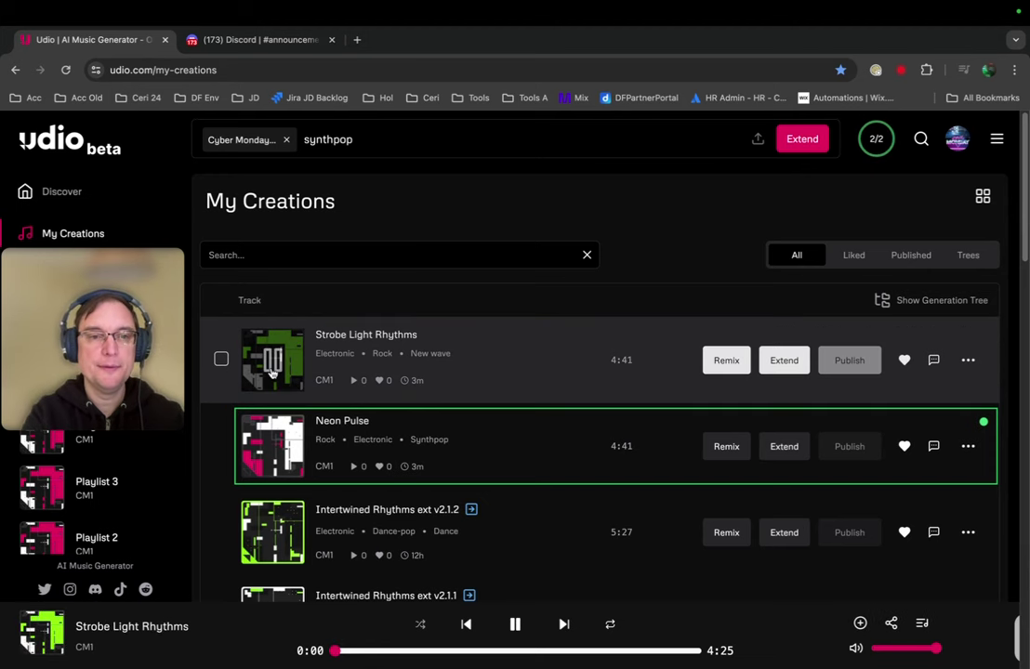
{"action": "left_click", "coordinate": [412, 652]}
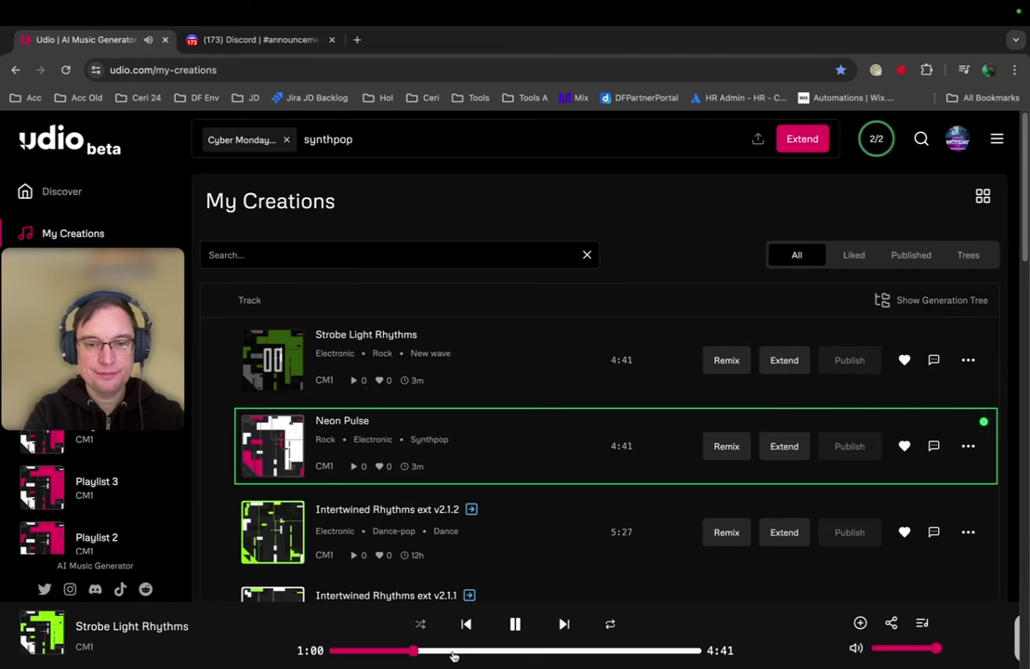
{"action": "left_click", "coordinate": [443, 651]}
{"action": "left_click", "coordinate": [517, 652]}
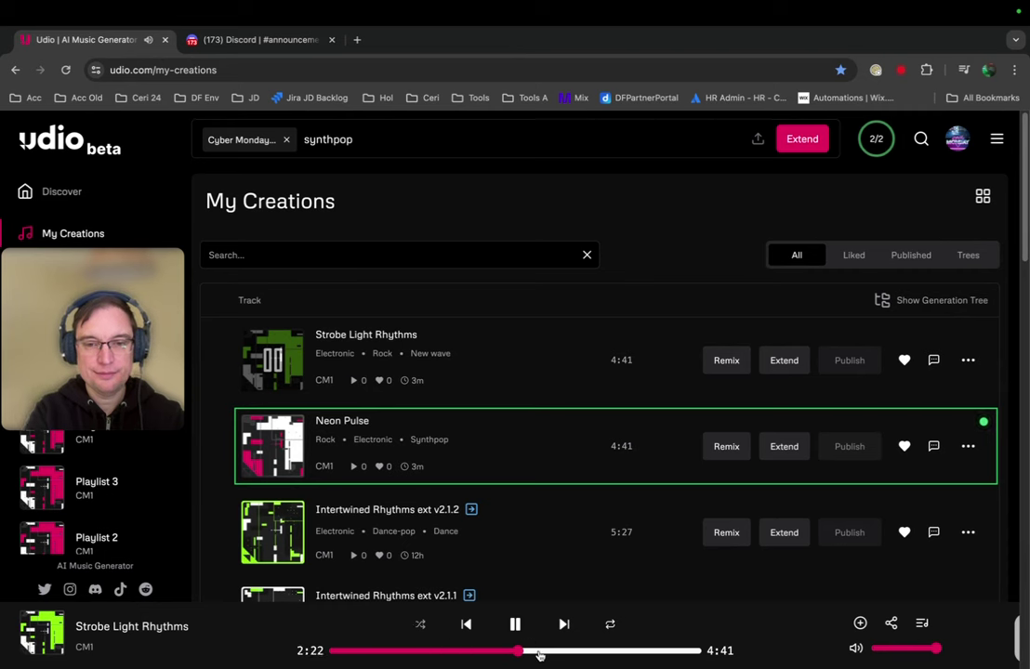
{"action": "left_click", "coordinate": [539, 653]}
{"action": "left_click", "coordinate": [563, 654]}
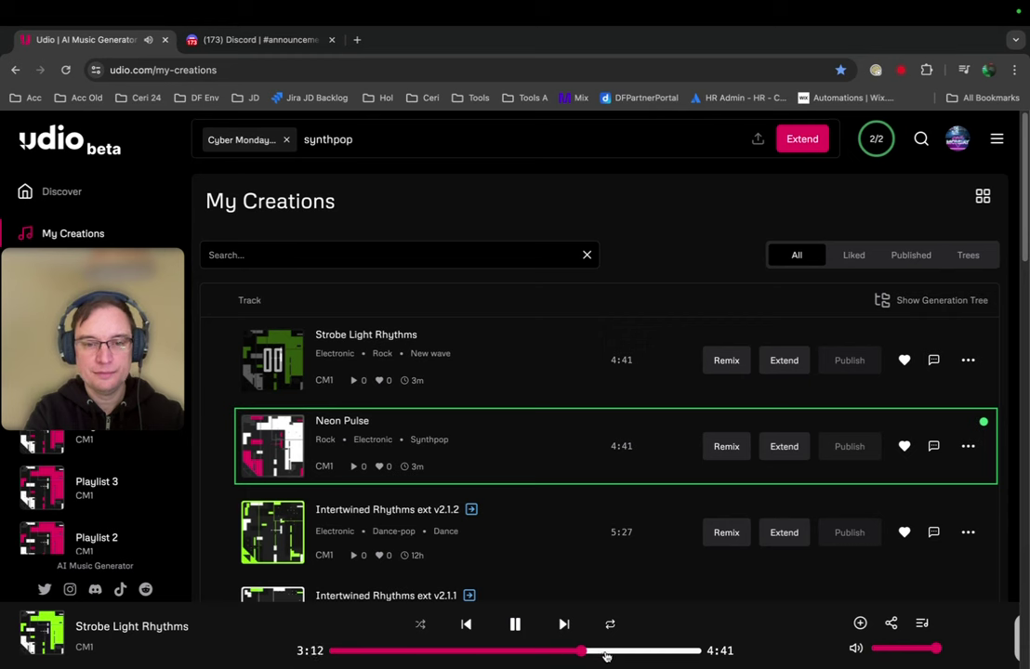
Pause Strobe Light Rhythms at 3:16, resume it, and jump ahead to about 3:57
{"action": "left_click", "coordinate": [515, 628]}
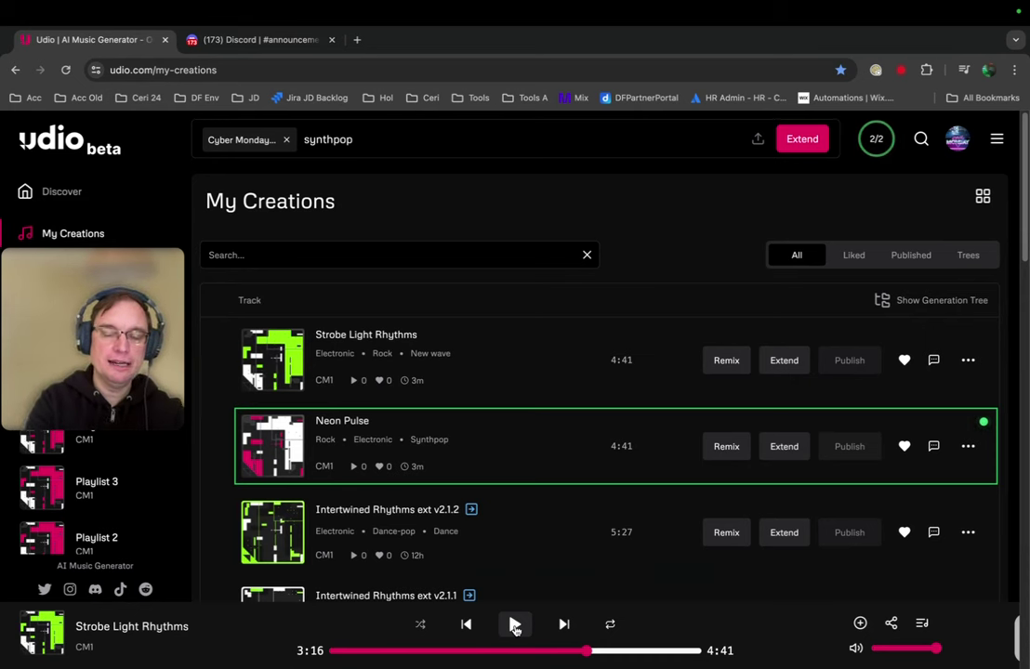
{"action": "left_click", "coordinate": [515, 626]}
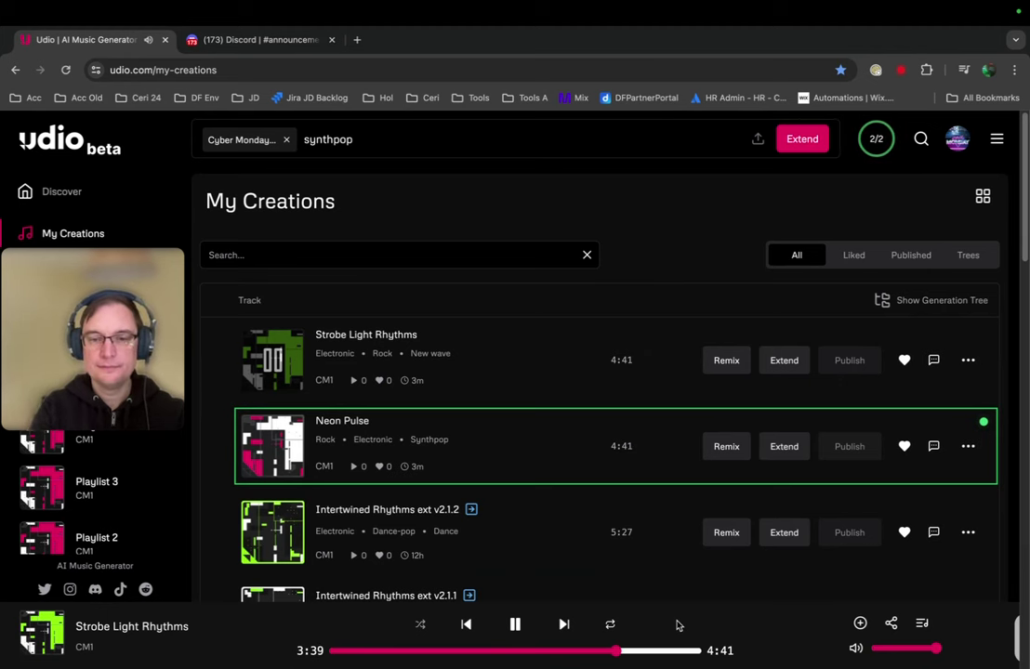
{"action": "left_click", "coordinate": [641, 650]}
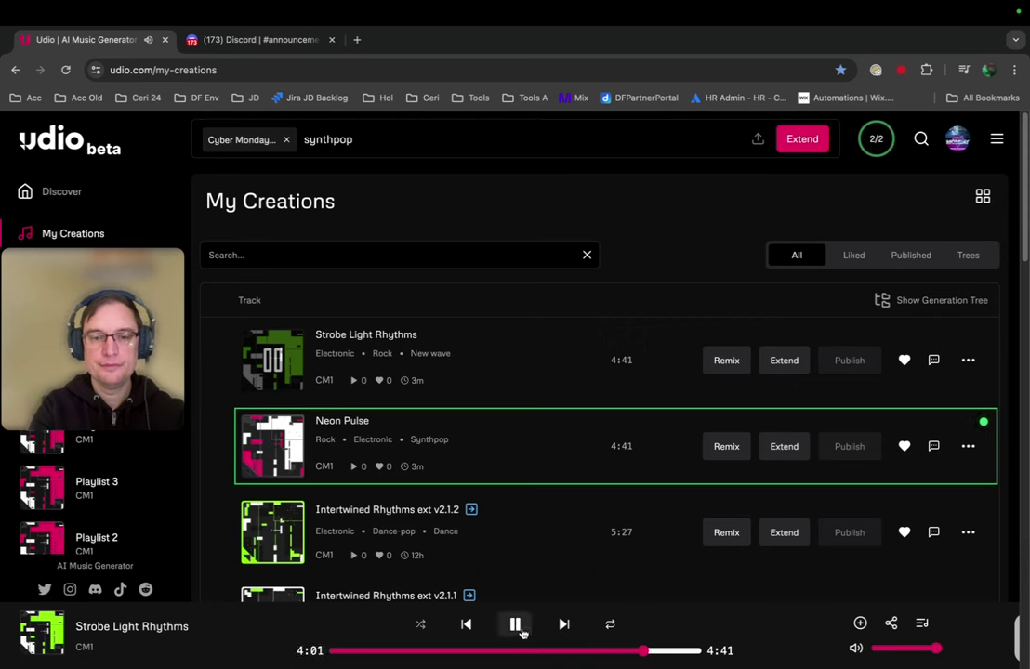
Pause Strobe Light Rhythms at 4:01, resume, and stop it near the end at 4:40
{"action": "left_click", "coordinate": [516, 624]}
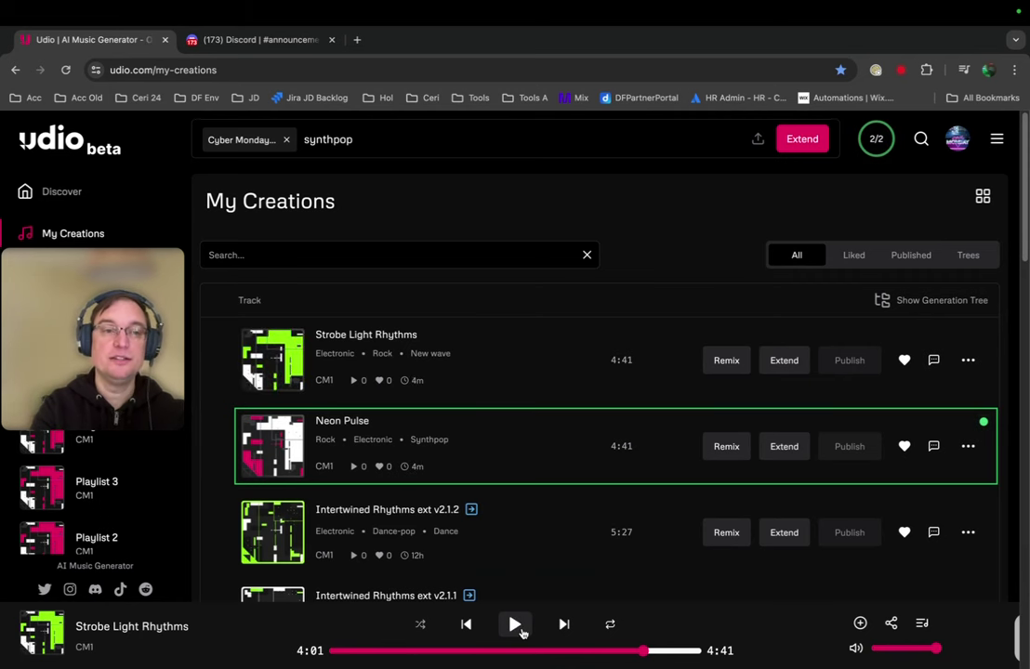
{"action": "left_click", "coordinate": [516, 625]}
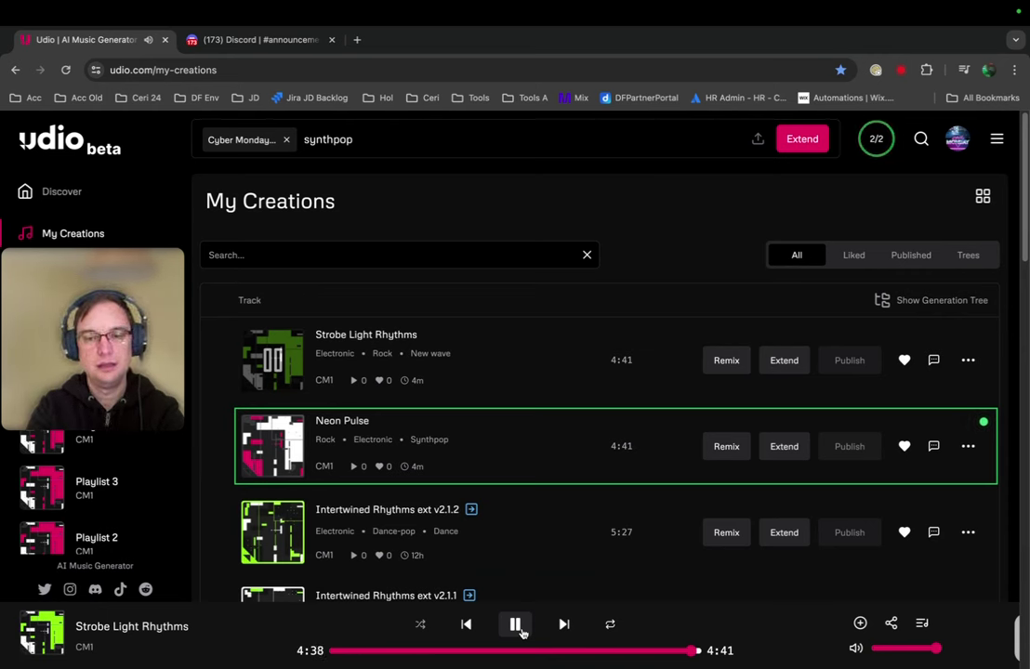
{"action": "left_click", "coordinate": [521, 631]}
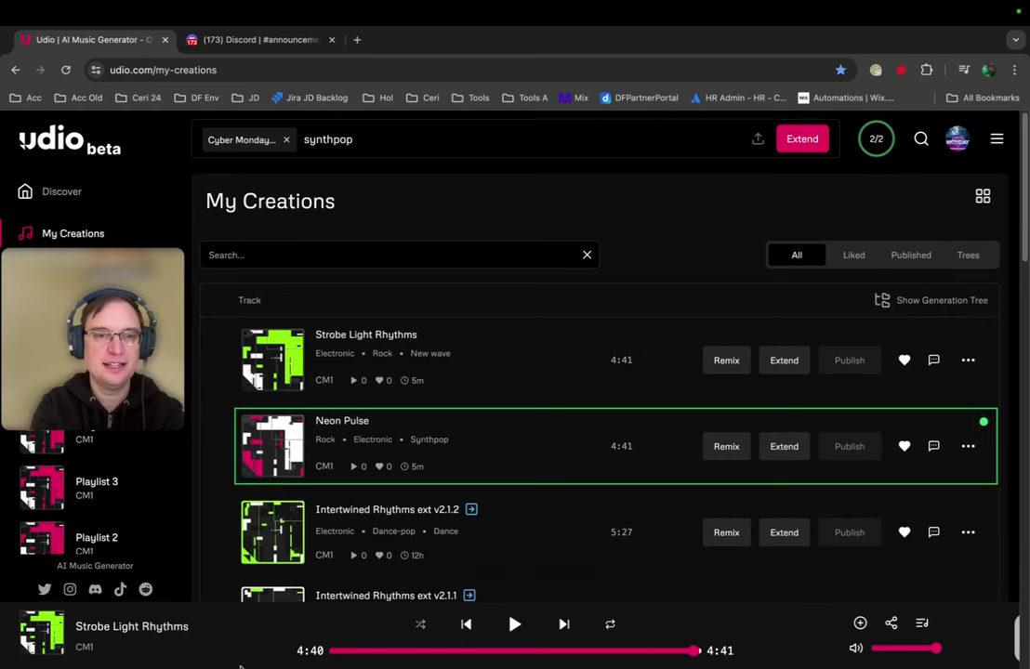
Open the Neon Pulse song page, scroll through its lyrics and tags, then go back to My Creations
{"action": "left_click", "coordinate": [316, 421]}
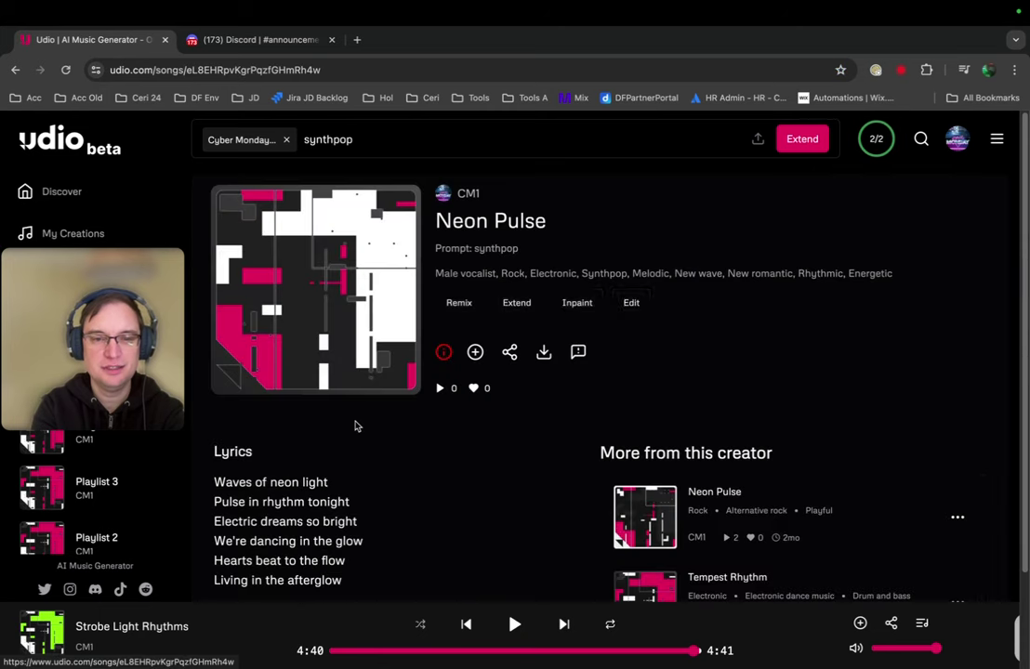
{"action": "scroll", "coordinate": [470, 484], "scroll_direction": "down", "scroll_amount": 2}
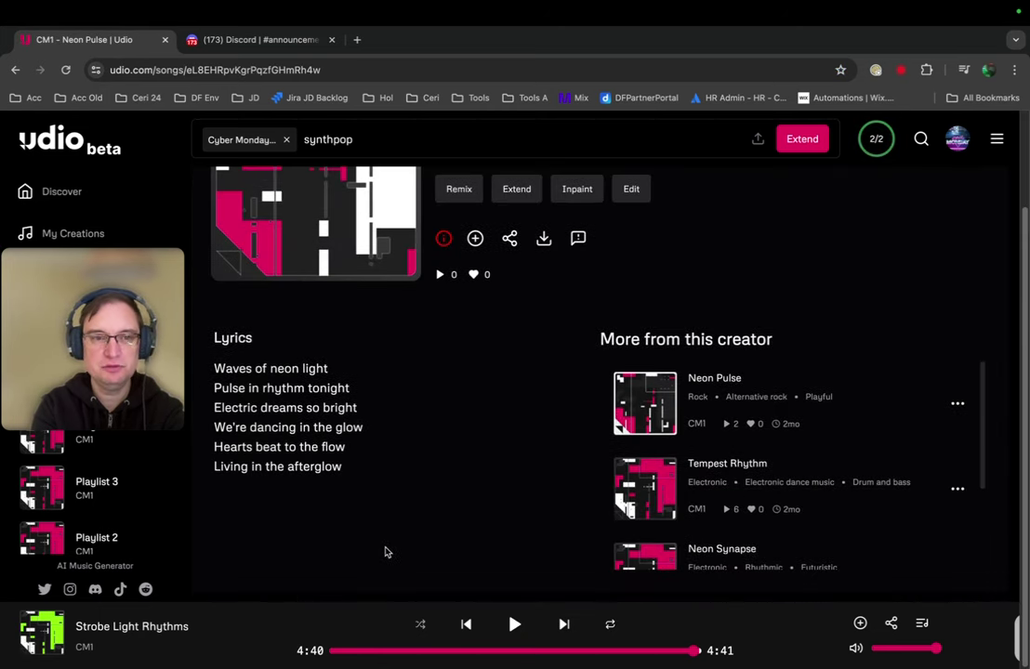
{"action": "scroll", "coordinate": [385, 551], "scroll_direction": "up", "scroll_amount": 3}
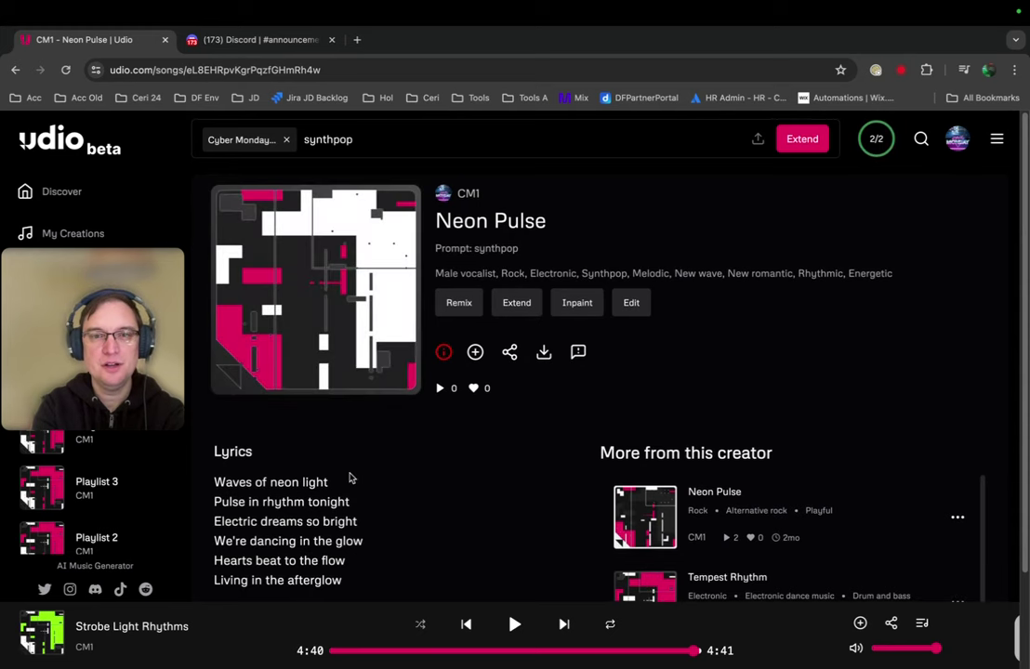
{"action": "left_click", "coordinate": [15, 70]}
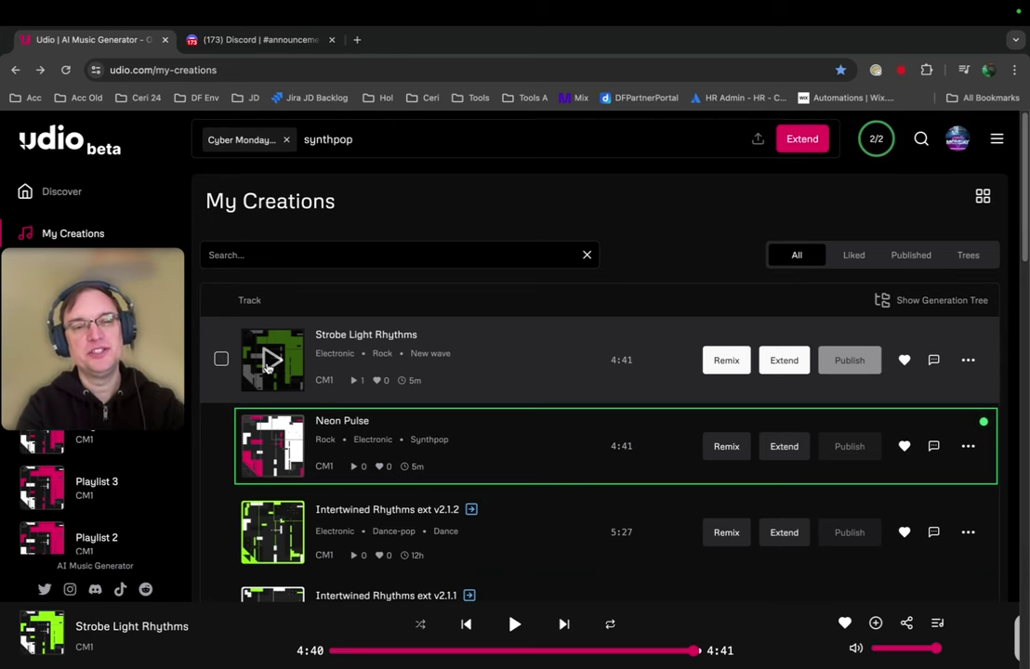
Play Neon Pulse and skip ahead to about 3:49, then 4:04
{"action": "left_click", "coordinate": [273, 363]}
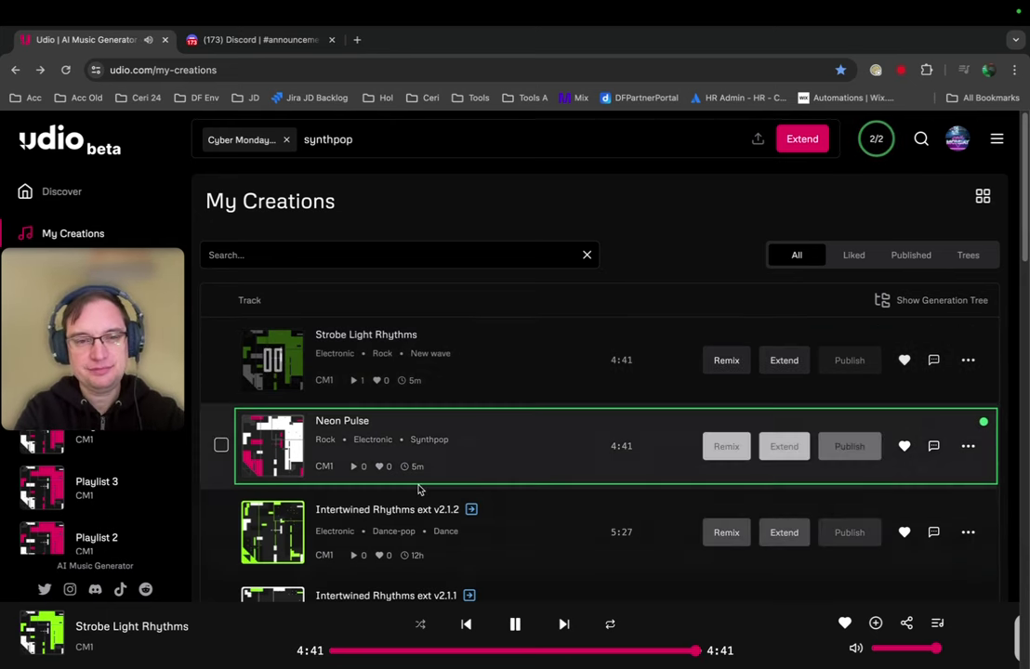
{"action": "left_click", "coordinate": [631, 650]}
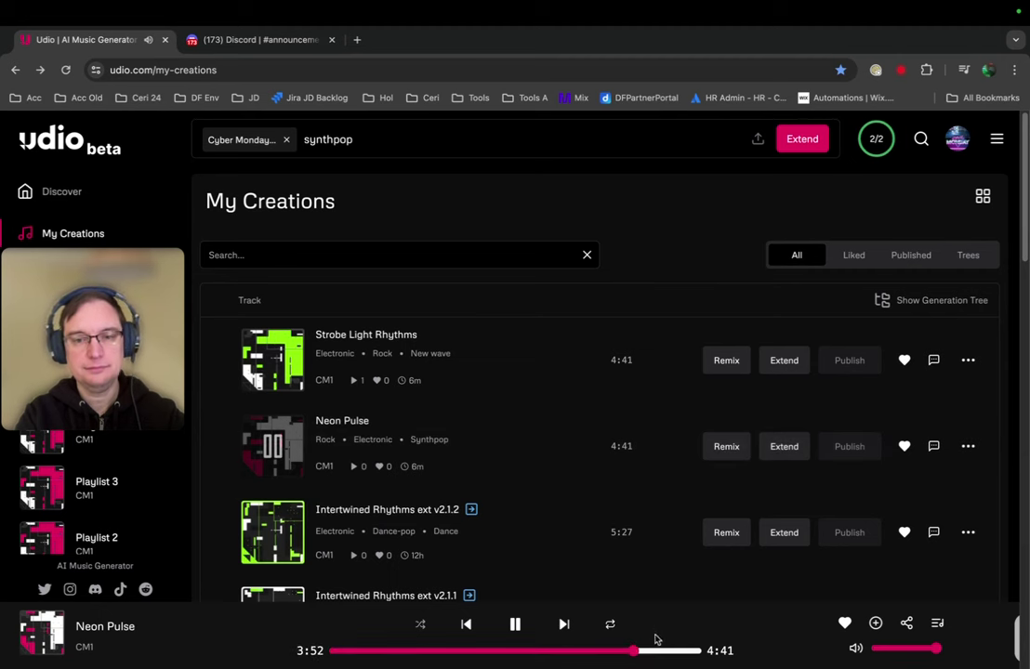
{"action": "left_click", "coordinate": [649, 651]}
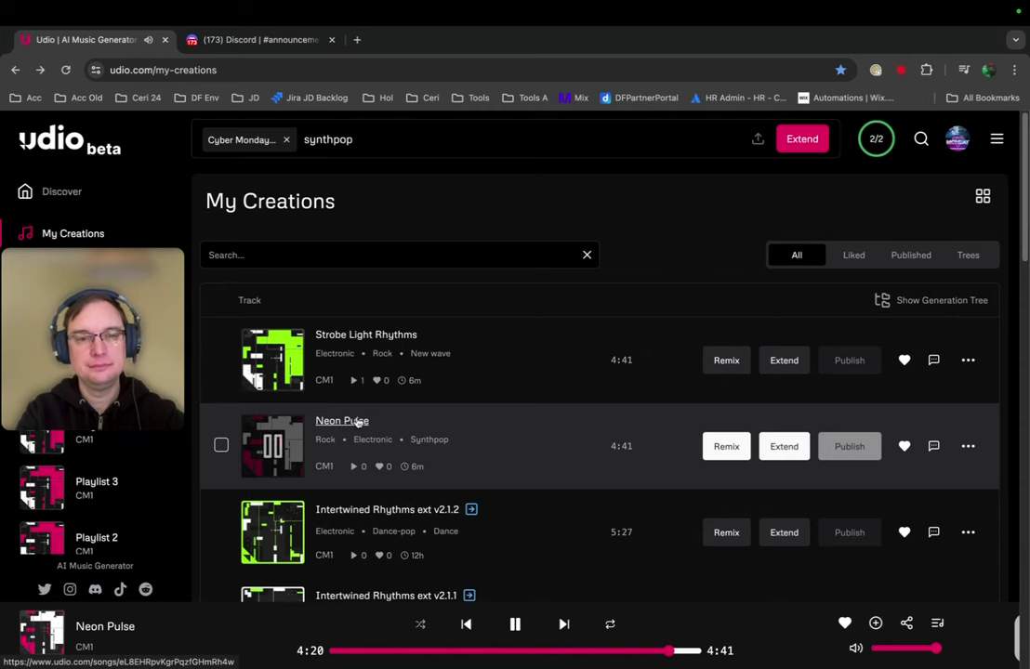
Open the Neon Pulse song page, pause playback, and seek back to 0:29
{"action": "left_click", "coordinate": [354, 421]}
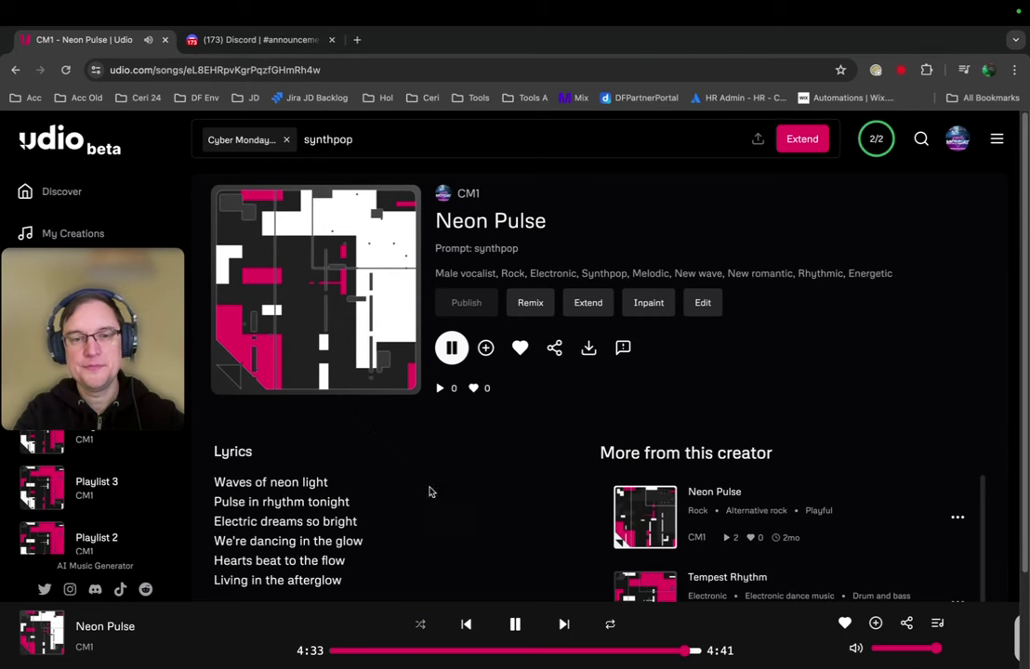
{"action": "left_click", "coordinate": [515, 625]}
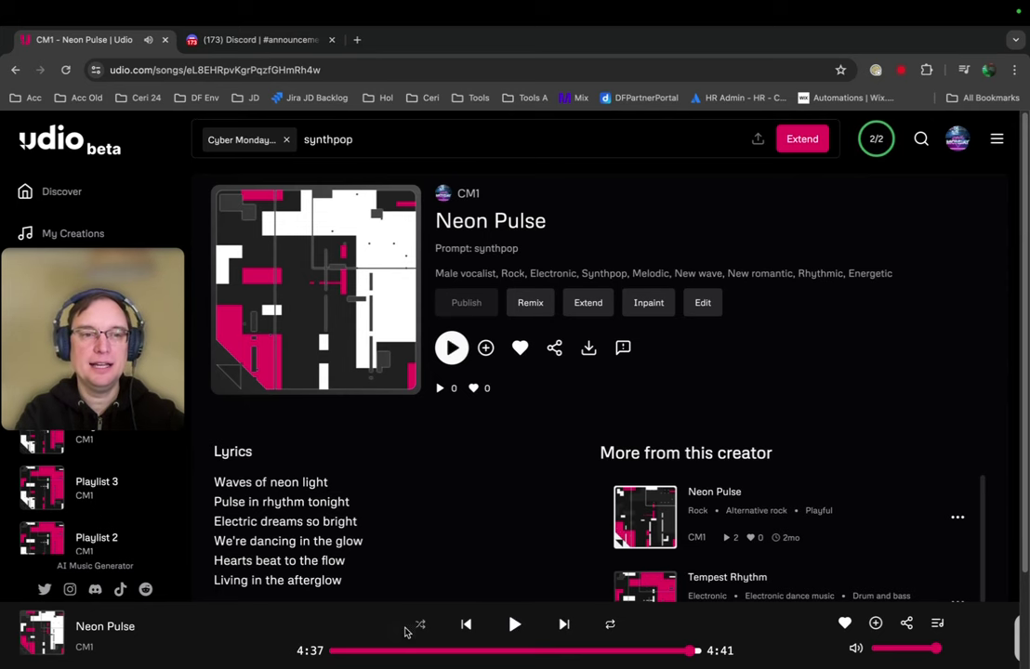
{"action": "left_click", "coordinate": [369, 650]}
{"action": "scroll", "coordinate": [409, 509], "scroll_direction": "down", "scroll_amount": 2}
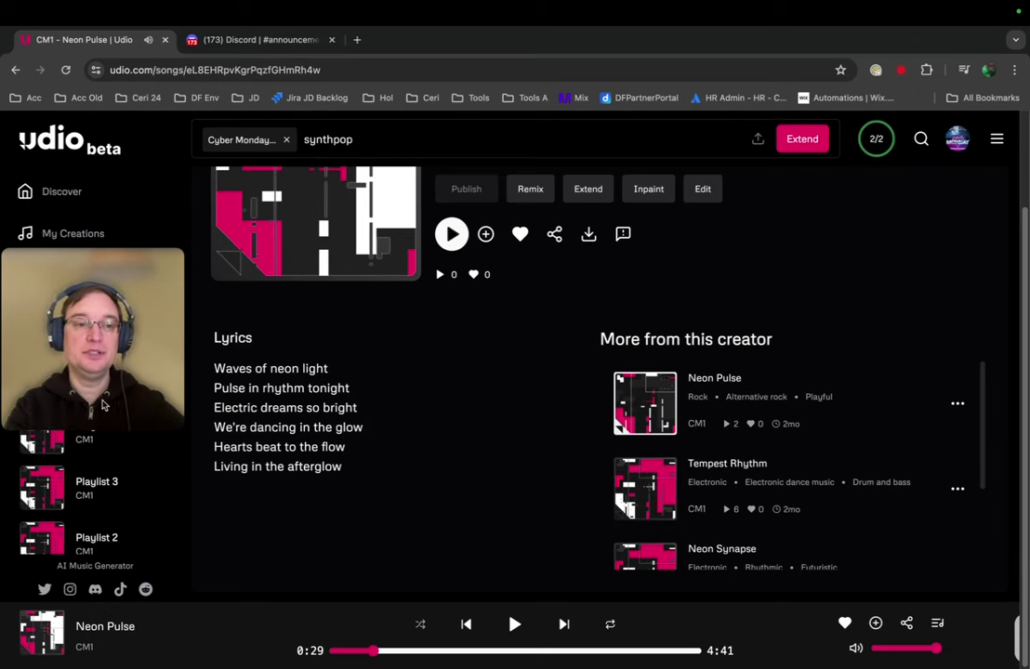
Back in My Creations, scroll down the extended tracks and load Neon Dreamers ext v1
{"action": "left_click", "coordinate": [70, 236]}
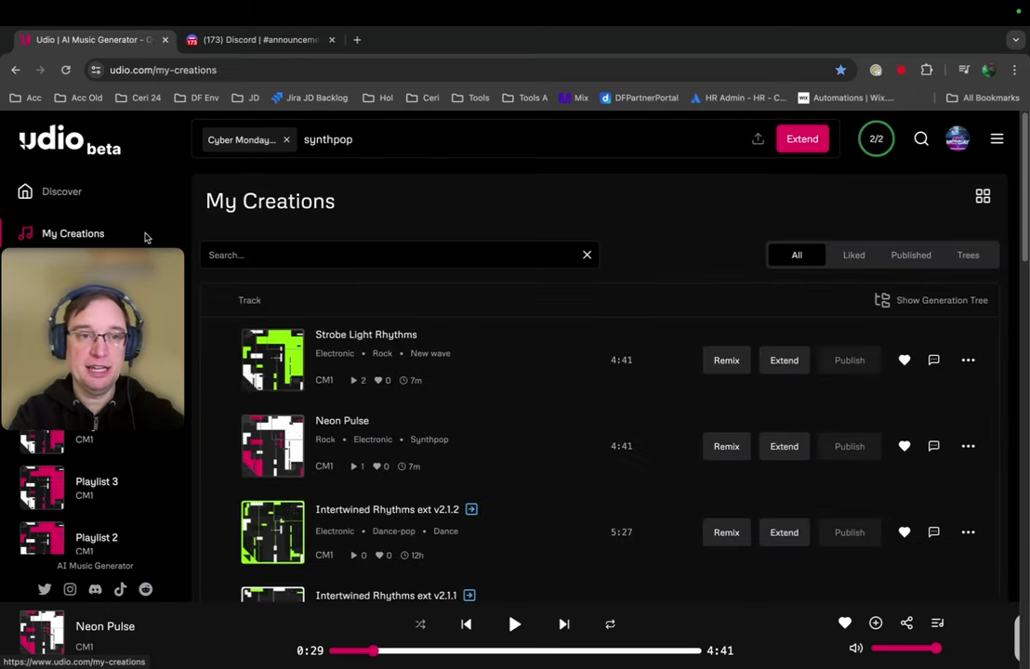
{"action": "scroll", "coordinate": [613, 416], "scroll_direction": "down", "scroll_amount": 8}
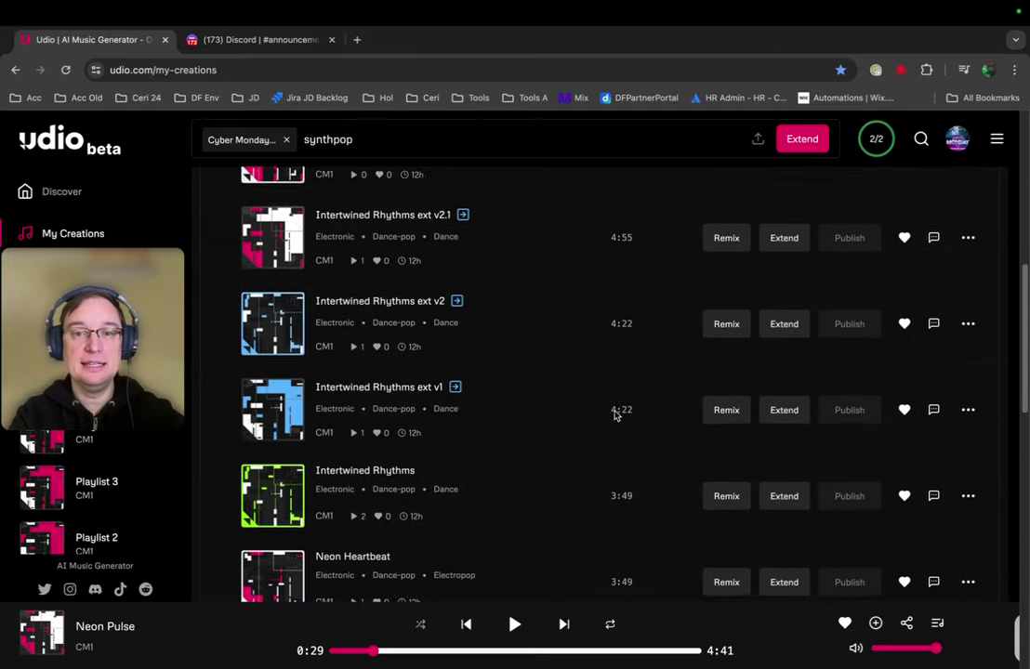
{"action": "scroll", "coordinate": [613, 415], "scroll_direction": "down", "scroll_amount": 10}
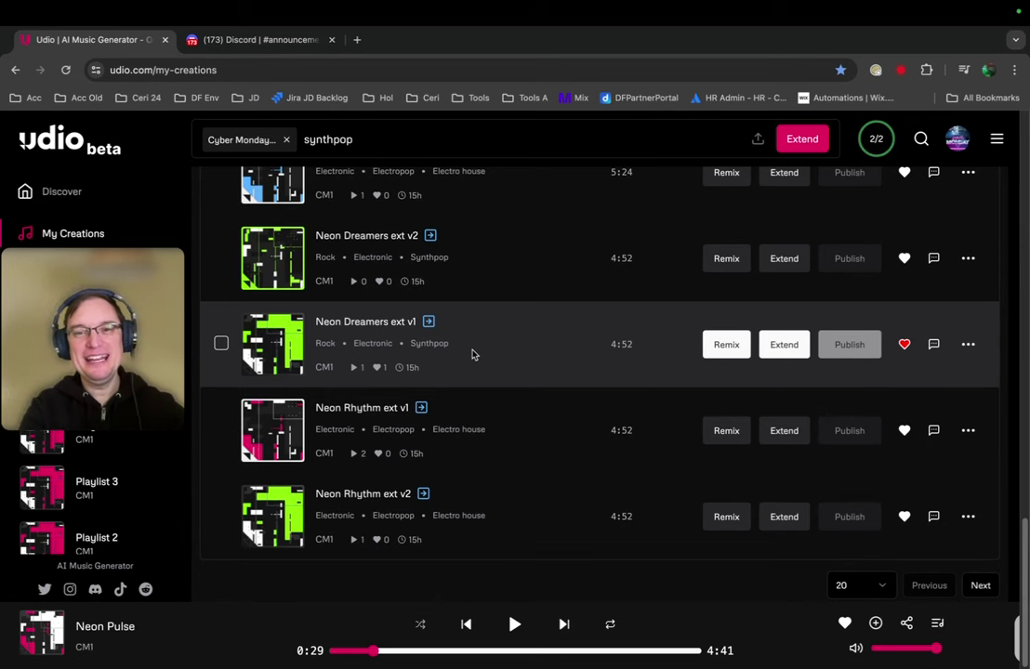
{"action": "left_click", "coordinate": [472, 354]}
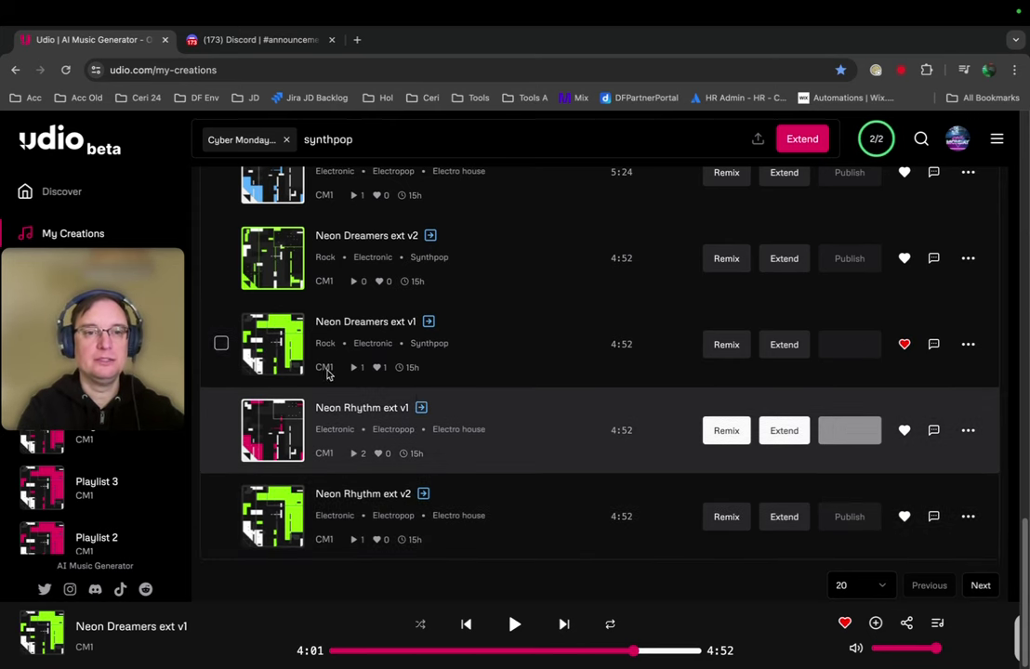
Play Neon Dreamers ext v1 from near the start, skip toward the ending, and pause at 4:41
{"action": "left_click", "coordinate": [379, 650]}
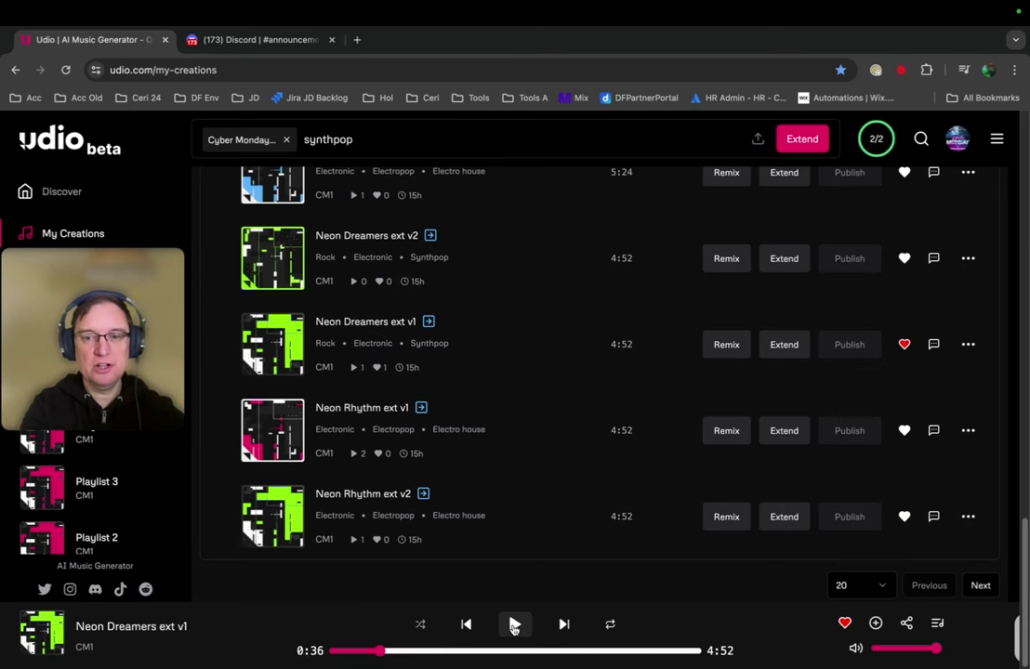
{"action": "left_click", "coordinate": [514, 625]}
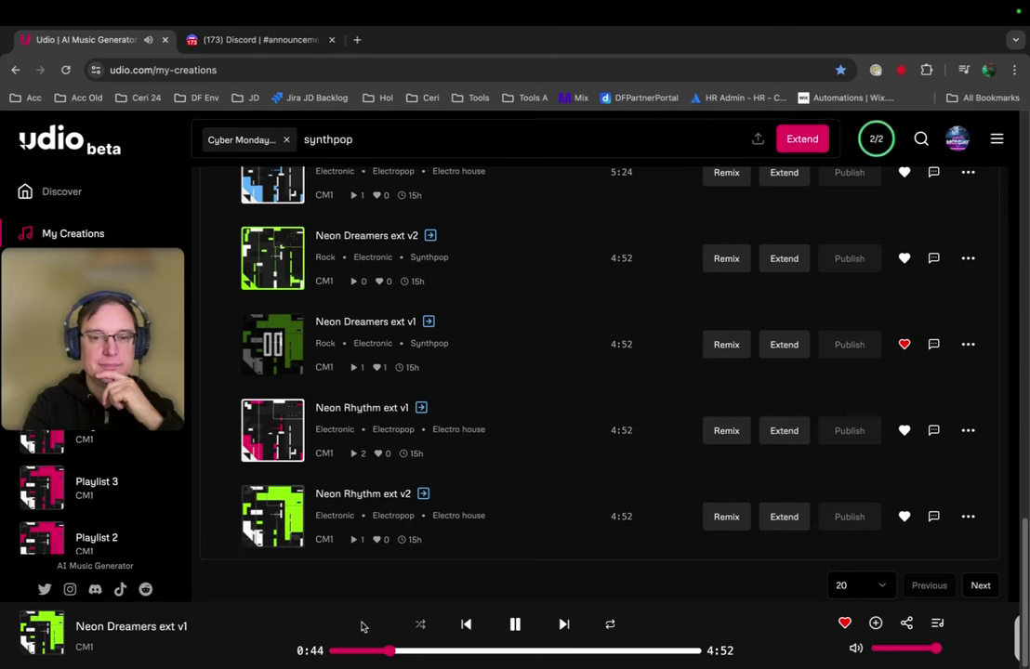
{"action": "left_click", "coordinate": [517, 624]}
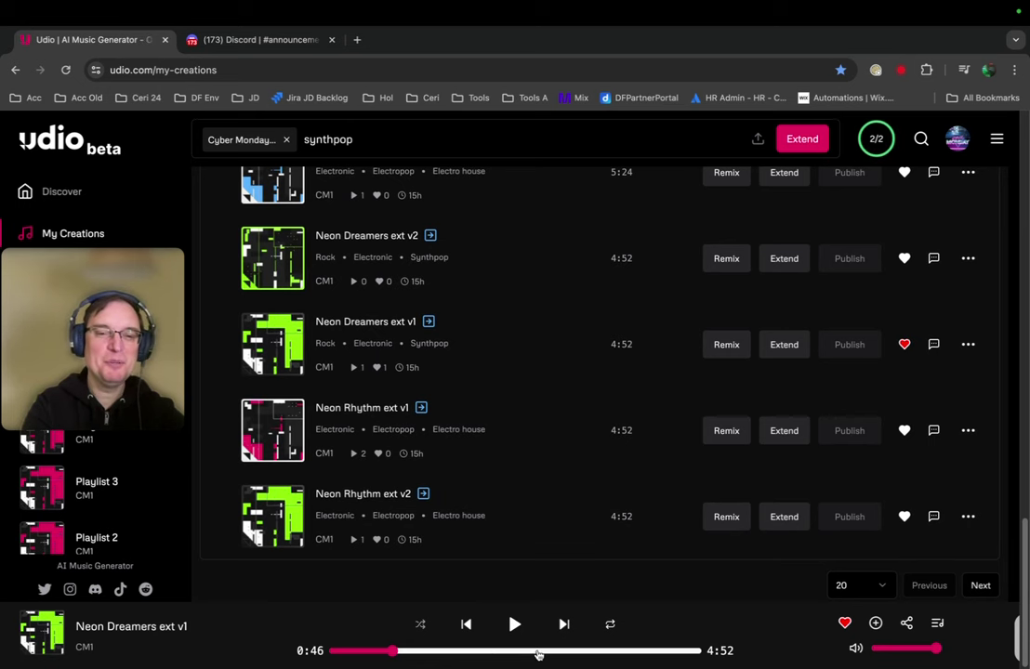
{"action": "left_click", "coordinate": [537, 654]}
{"action": "left_click", "coordinate": [612, 651]}
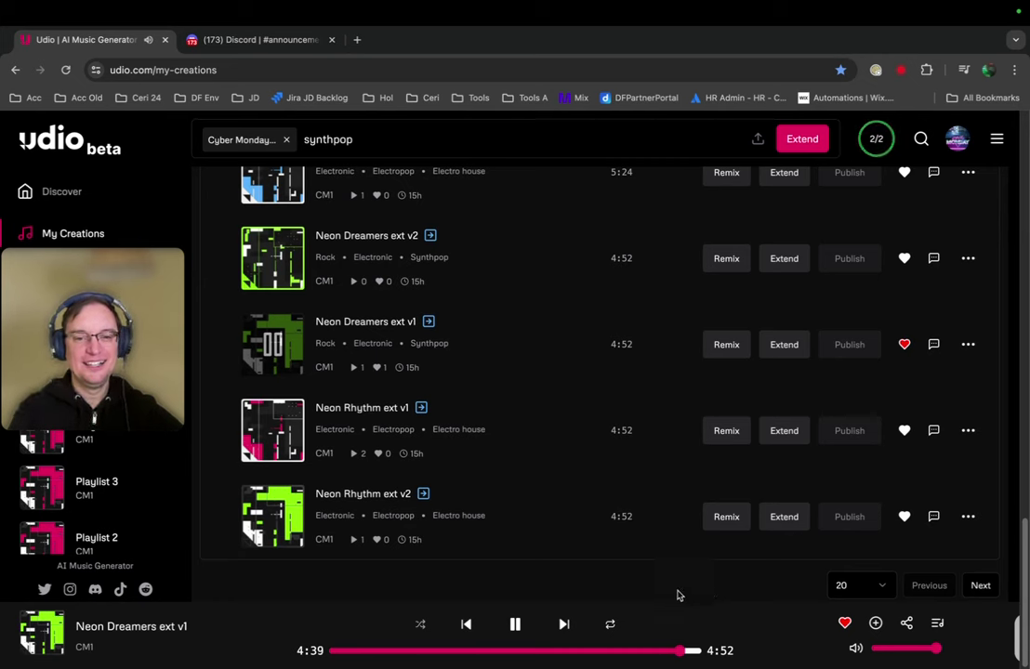
{"action": "left_click", "coordinate": [516, 625]}
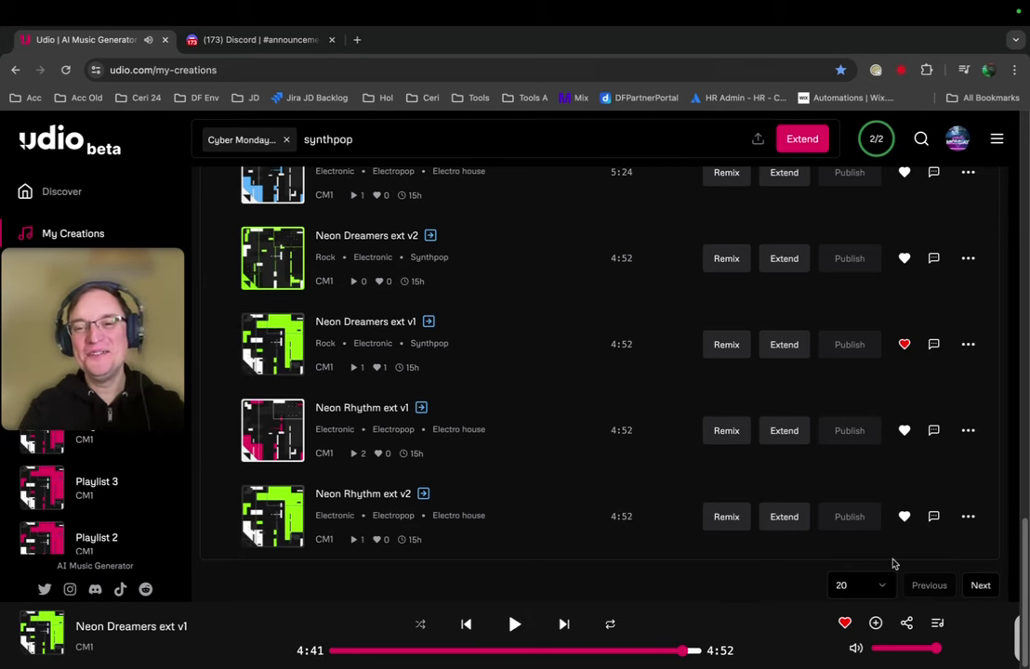
On the next page of creations, load and play Neon Dreamchaser ext v2.1.1.1.2.1.1.1
{"action": "left_click", "coordinate": [979, 583]}
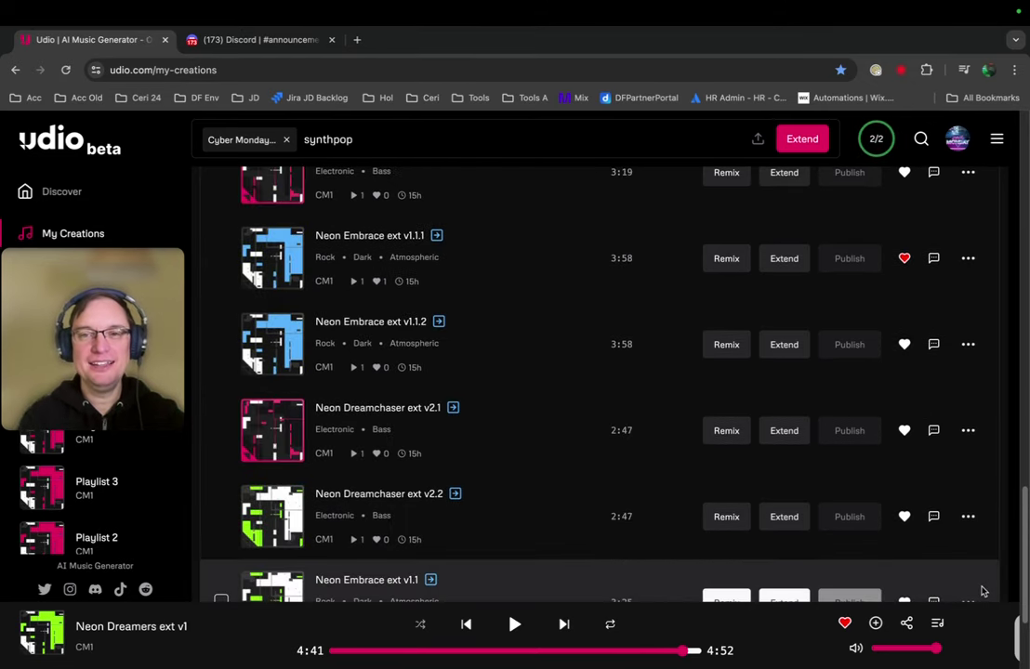
{"action": "scroll", "coordinate": [720, 489], "scroll_direction": "down", "scroll_amount": 5}
{"action": "left_click", "coordinate": [514, 625]}
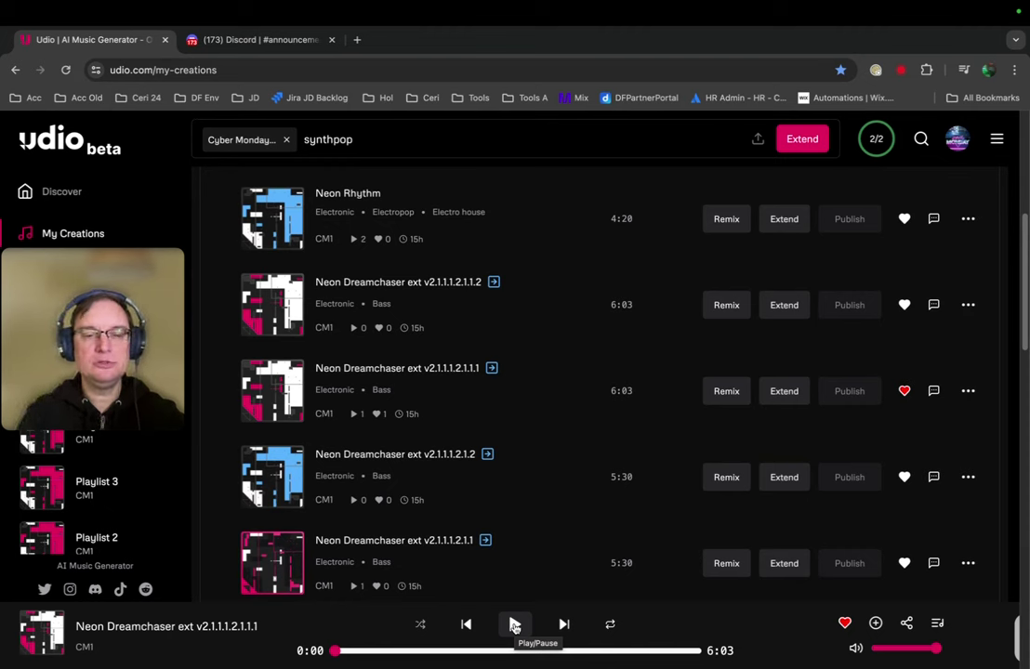
{"action": "left_click", "coordinate": [514, 626]}
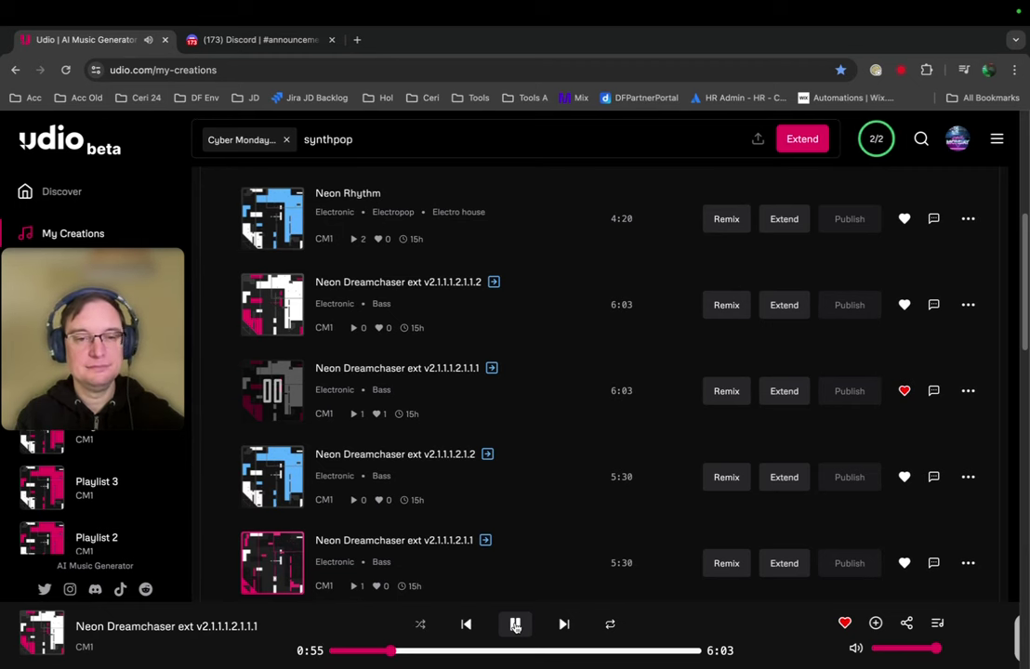
Seek Neon Dreamchaser to about one minute in, then pause and resume it
{"action": "left_click", "coordinate": [409, 650]}
{"action": "left_click", "coordinate": [401, 650]}
{"action": "left_click", "coordinate": [399, 651]}
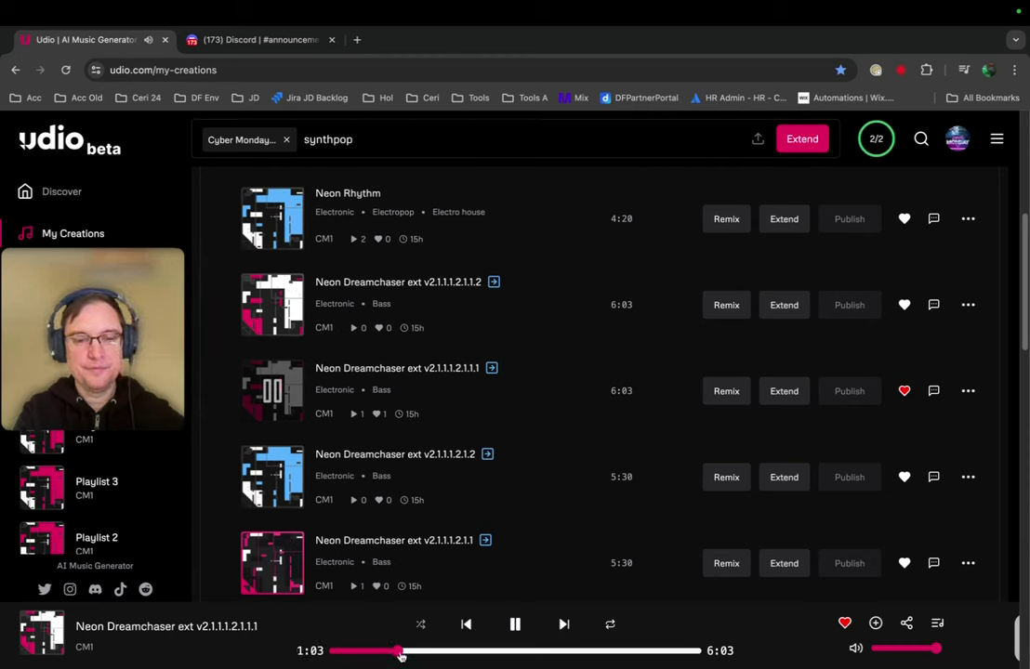
{"action": "left_click", "coordinate": [515, 626]}
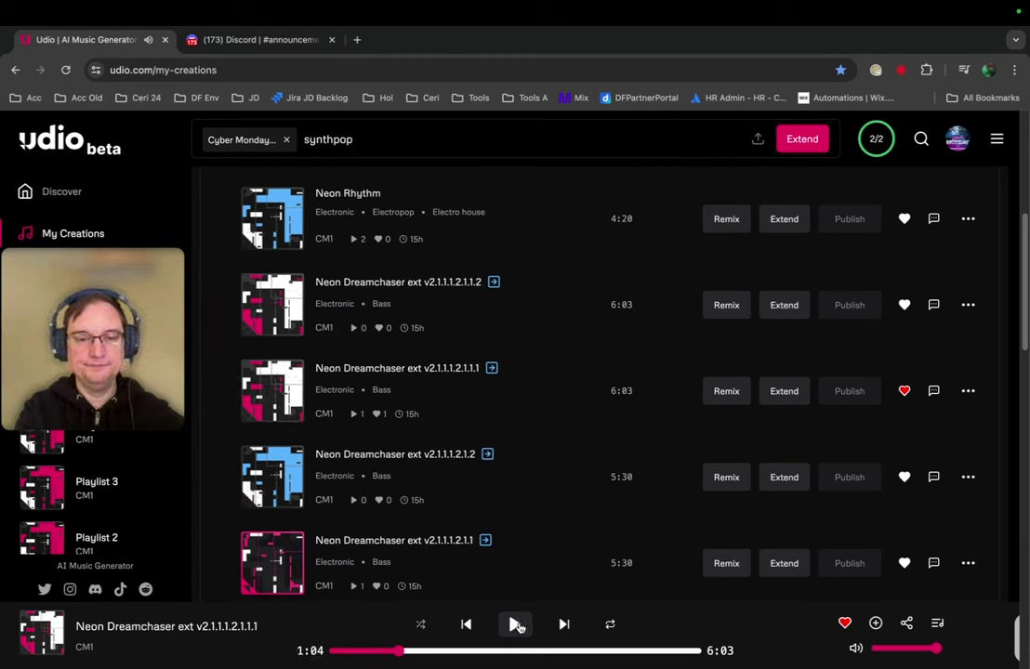
{"action": "left_click", "coordinate": [516, 625]}
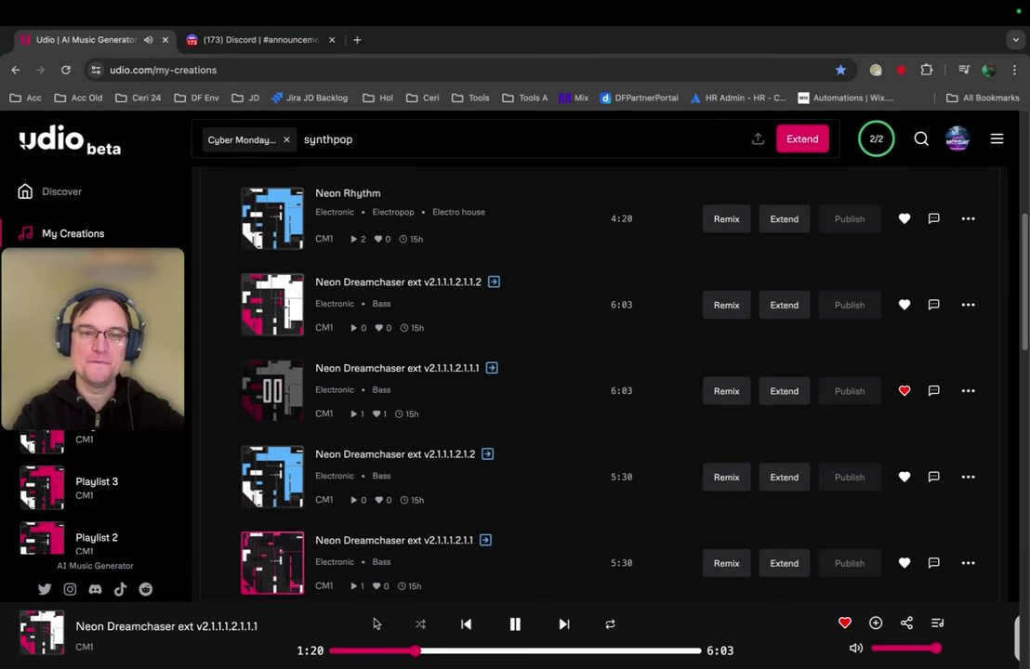
Open the Neon Dreamchaser ext v2.1.1.1.2.1.1.1 song page and scroll through its full lyrics
{"action": "left_click", "coordinate": [376, 369]}
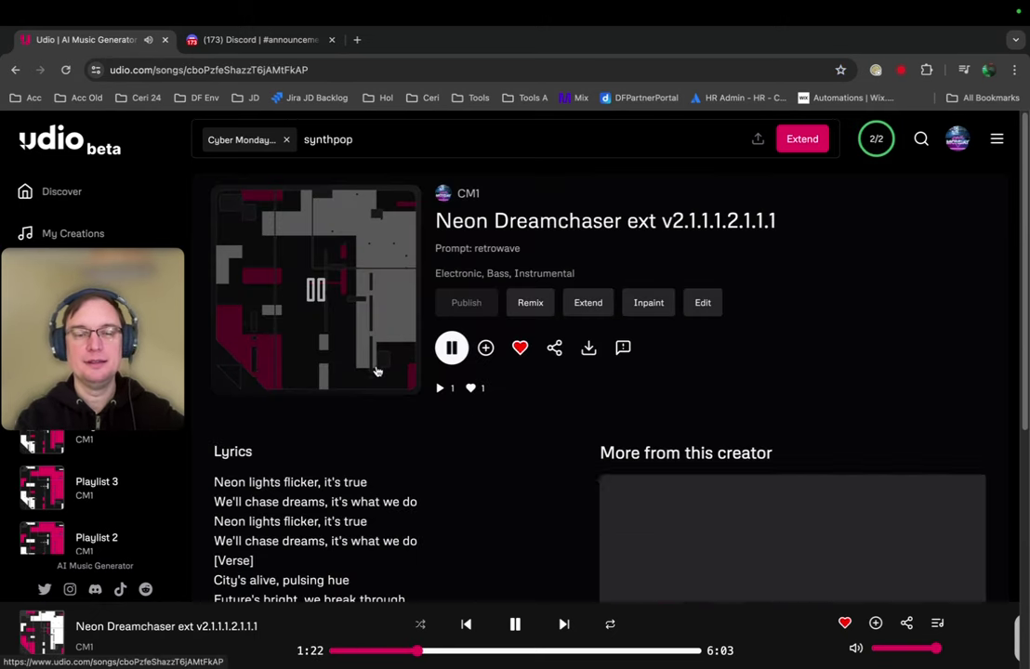
{"action": "scroll", "coordinate": [455, 470], "scroll_direction": "down", "scroll_amount": 2}
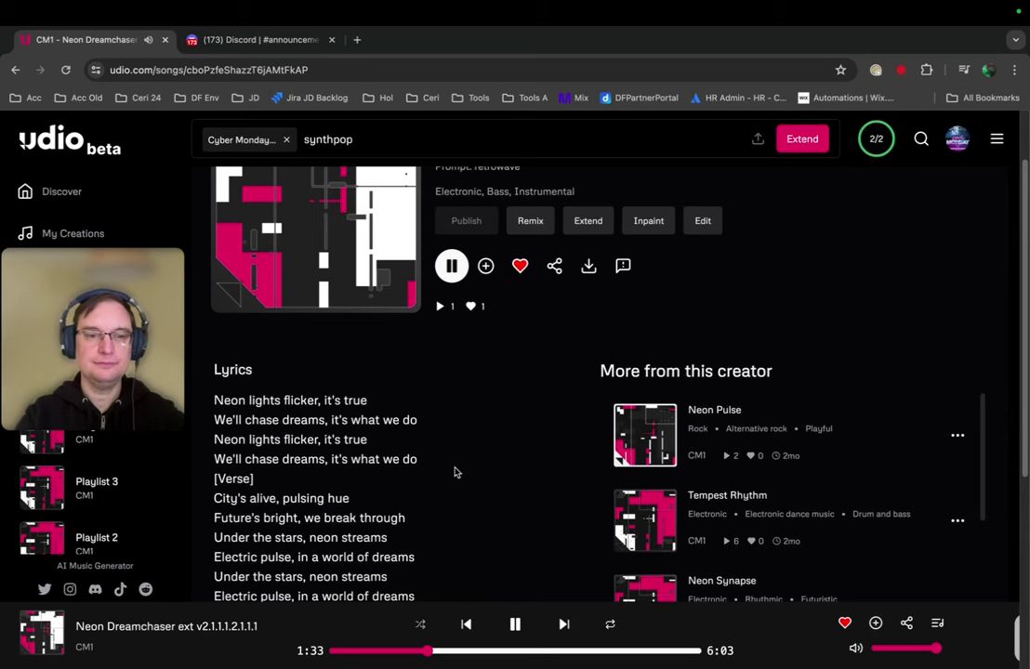
{"action": "scroll", "coordinate": [454, 472], "scroll_direction": "down", "scroll_amount": 5}
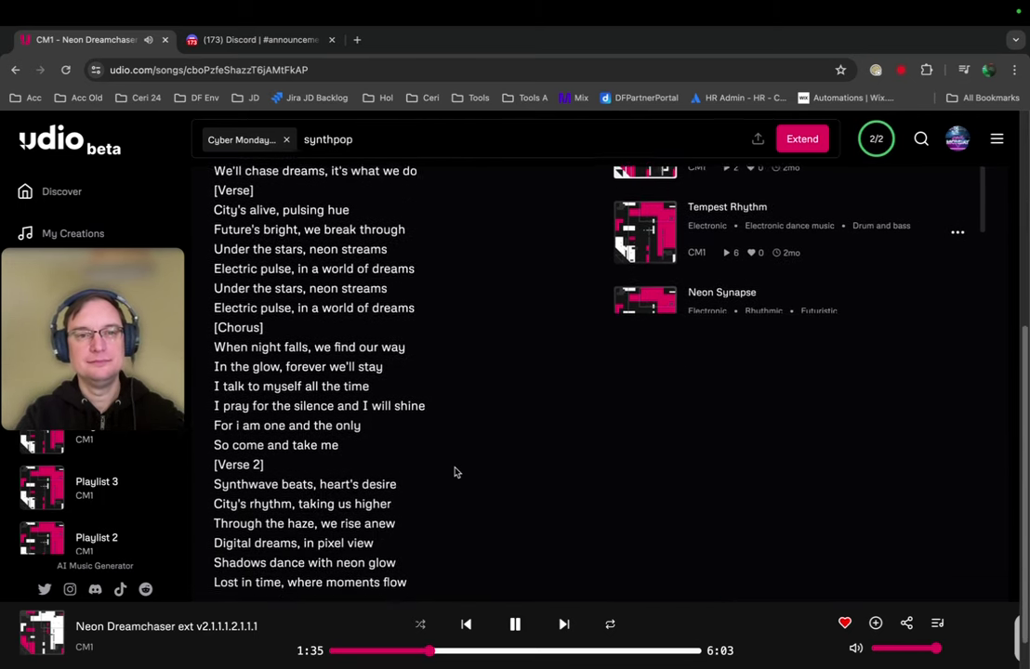
{"action": "scroll", "coordinate": [454, 472], "scroll_direction": "down", "scroll_amount": 1}
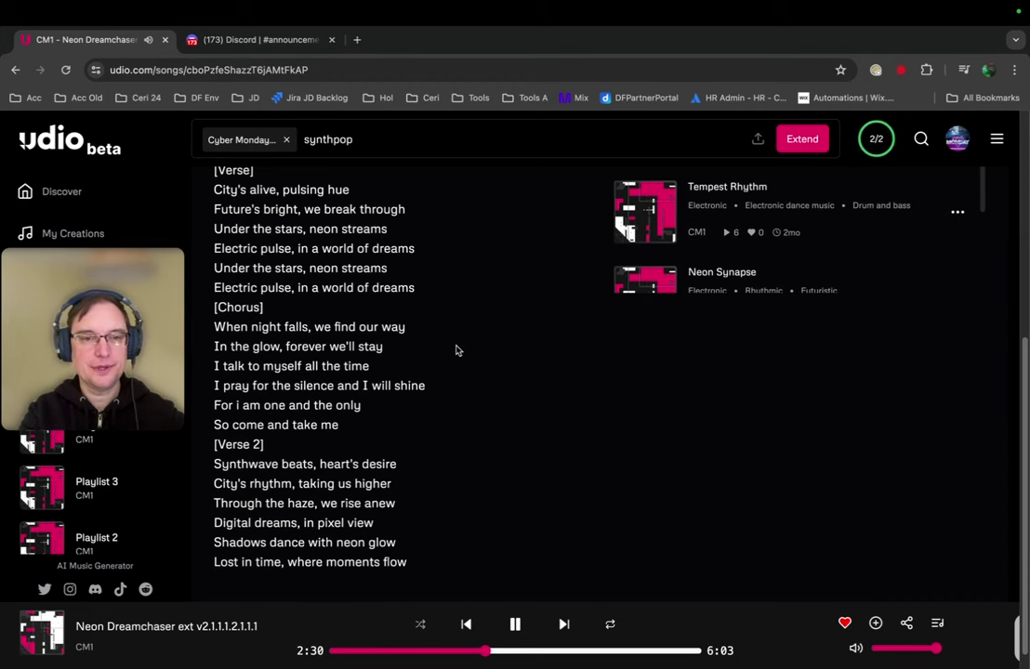
{"action": "scroll", "coordinate": [452, 386], "scroll_direction": "down", "scroll_amount": 1}
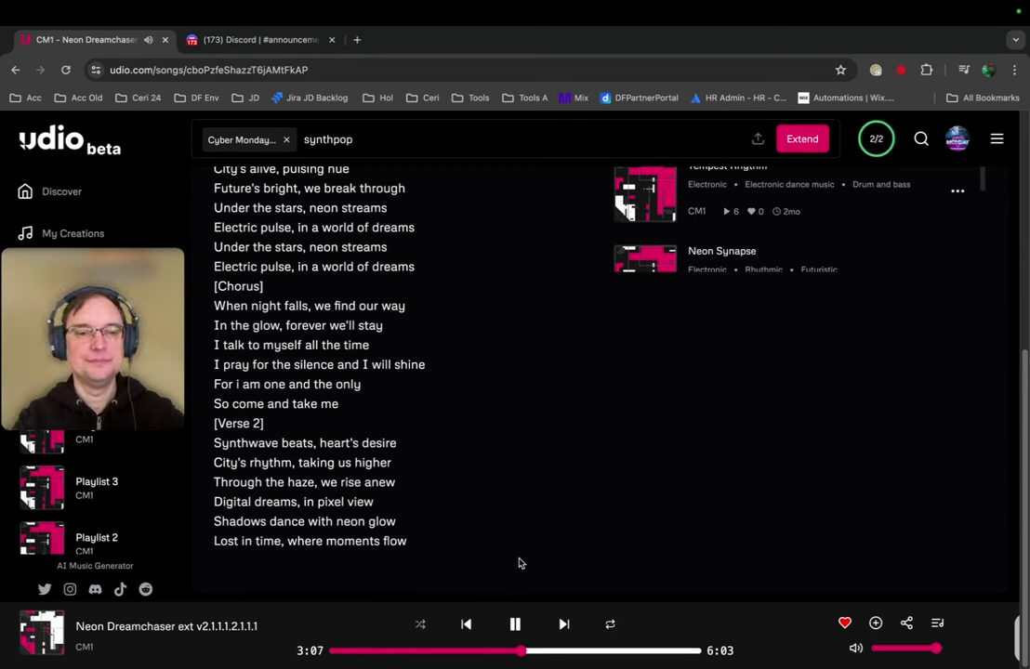
{"action": "left_click", "coordinate": [516, 627]}
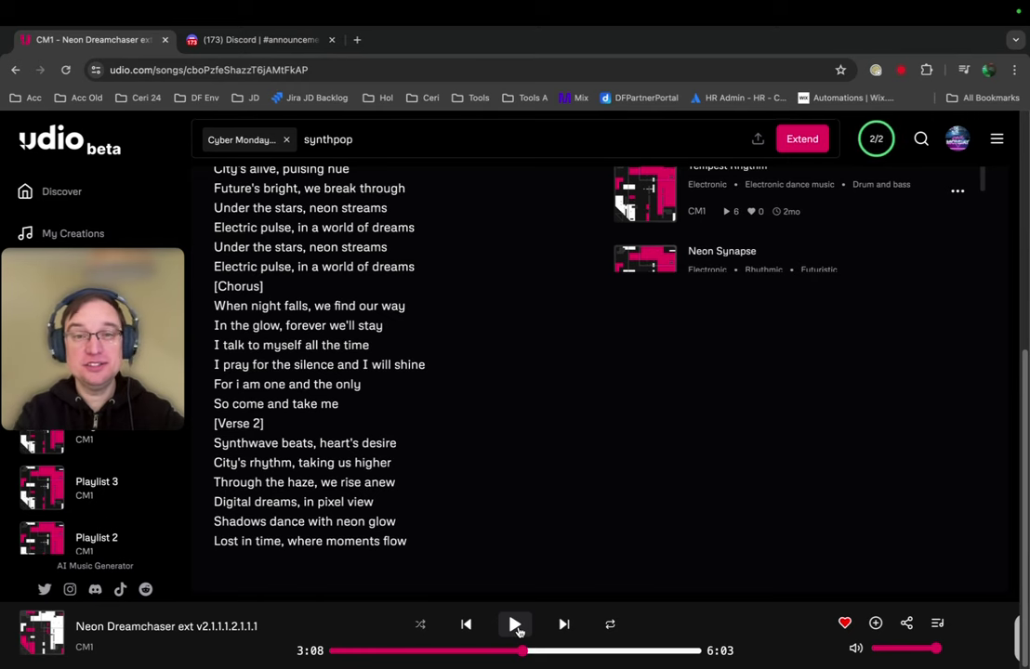
{"action": "scroll", "coordinate": [511, 494], "scroll_direction": "up", "scroll_amount": 5}
{"action": "scroll", "coordinate": [509, 494], "scroll_direction": "up", "scroll_amount": 3}
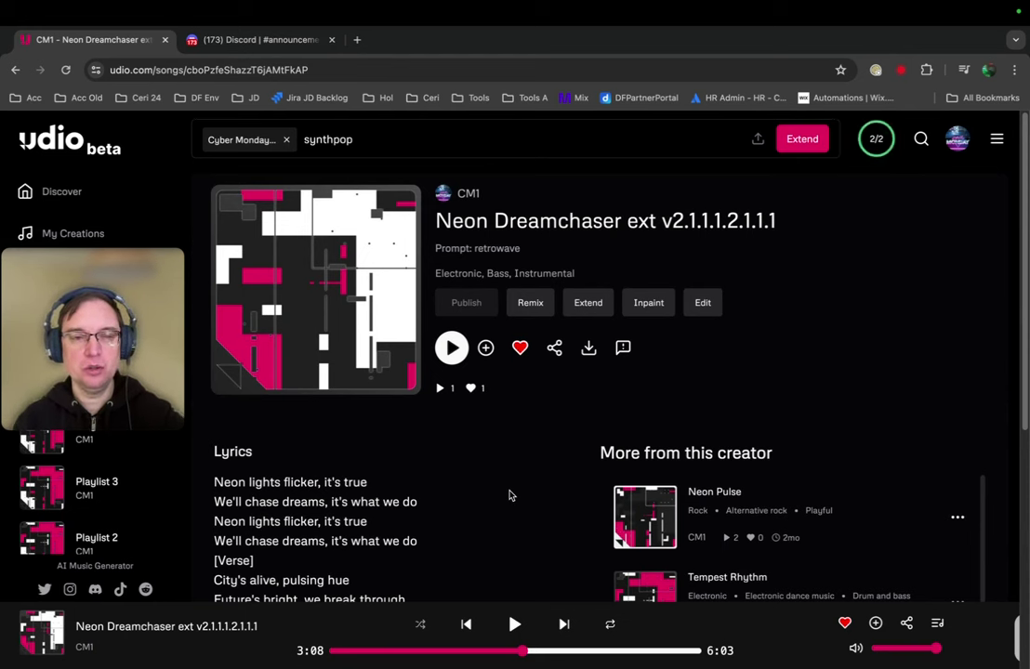
Back in My Creations, show 100 tracks per page and scroll down to the Neon Embrace rows
{"action": "left_click", "coordinate": [15, 69]}
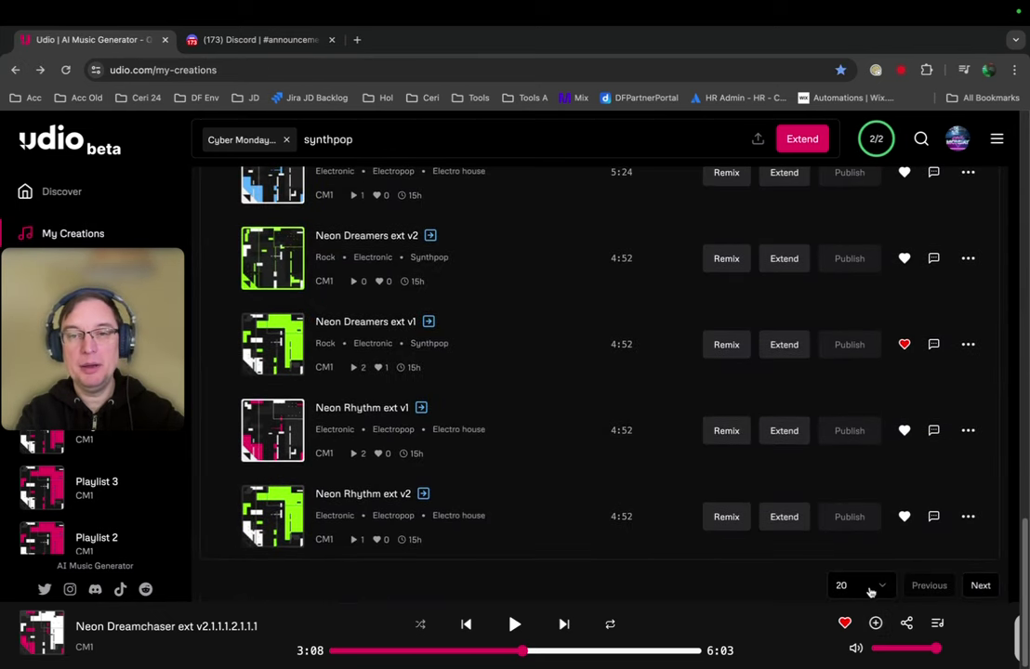
{"action": "left_click", "coordinate": [869, 588]}
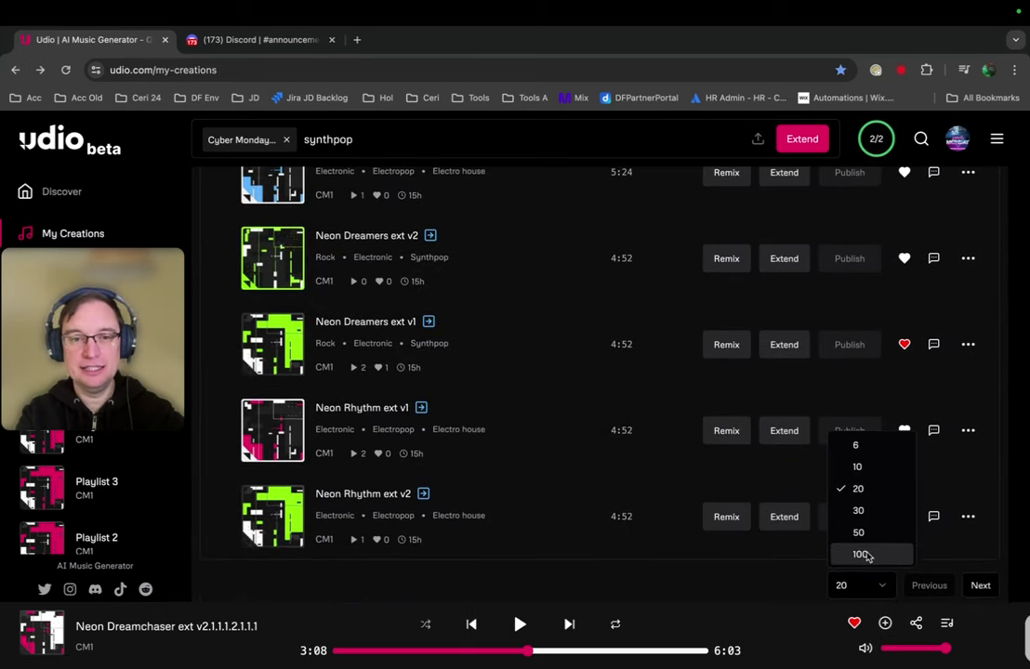
{"action": "left_click", "coordinate": [860, 554]}
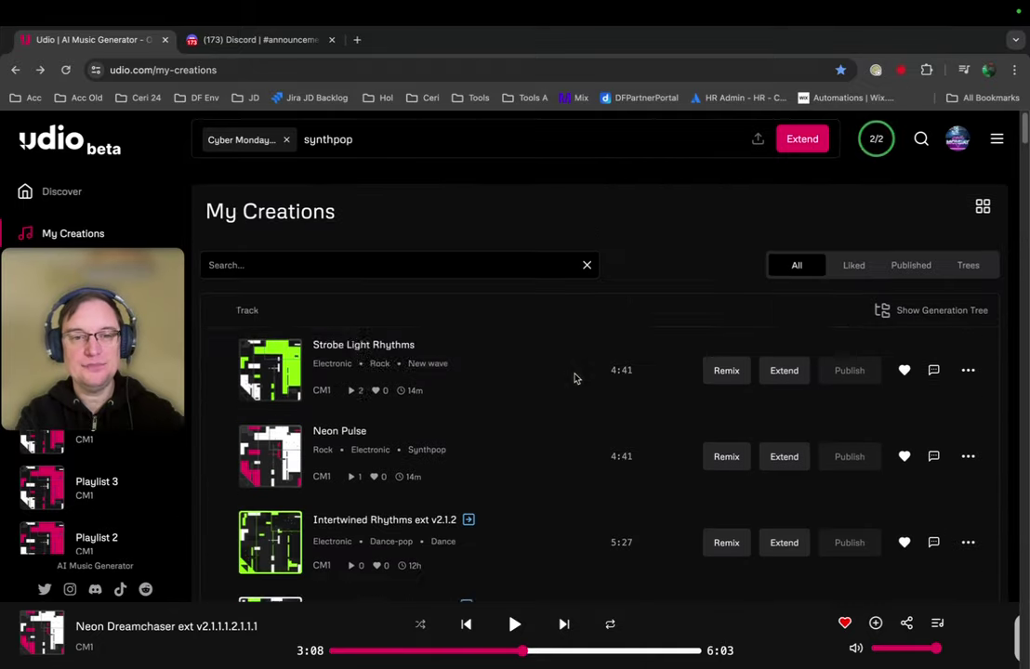
{"action": "scroll", "coordinate": [574, 378], "scroll_direction": "down", "scroll_amount": 10}
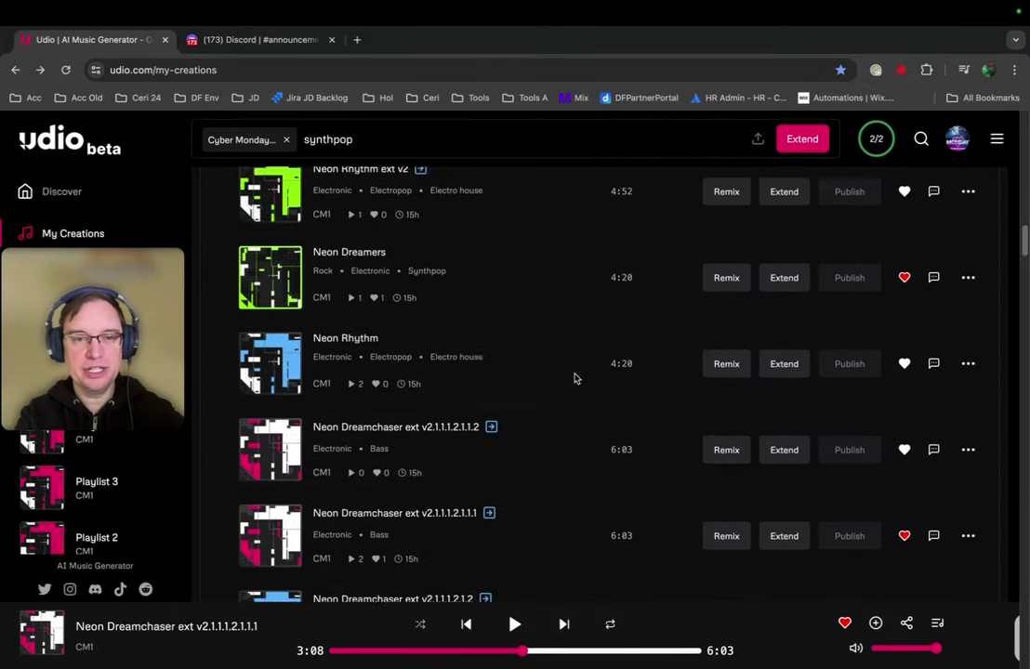
{"action": "scroll", "coordinate": [575, 379], "scroll_direction": "down", "scroll_amount": 5}
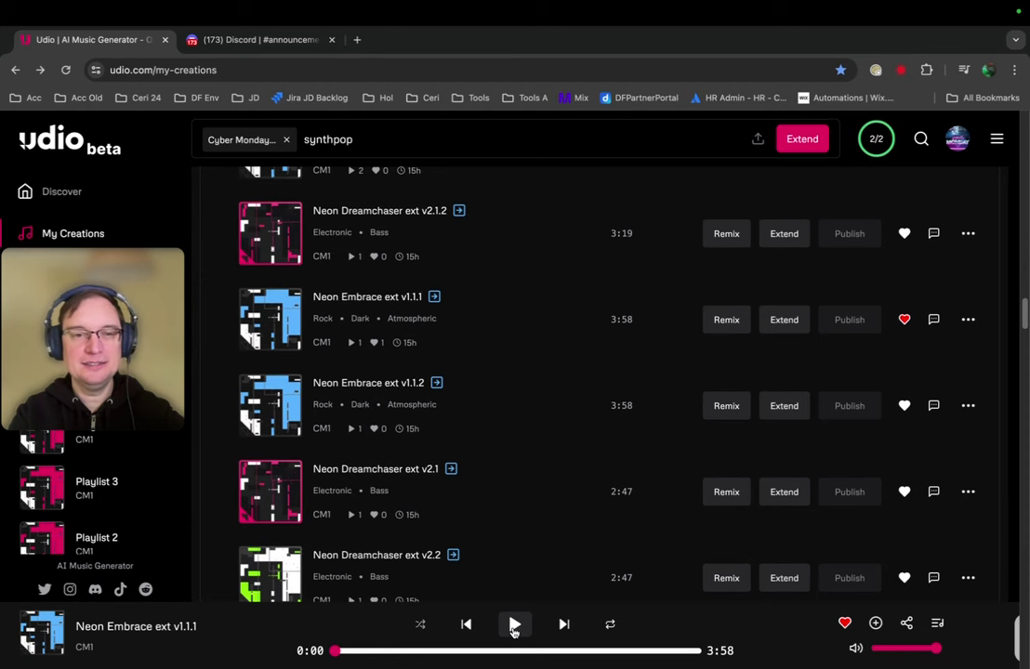
Play Neon Embrace ext v1.1.1, pause at 0:46, then continue from around 1:44
{"action": "left_click", "coordinate": [514, 626]}
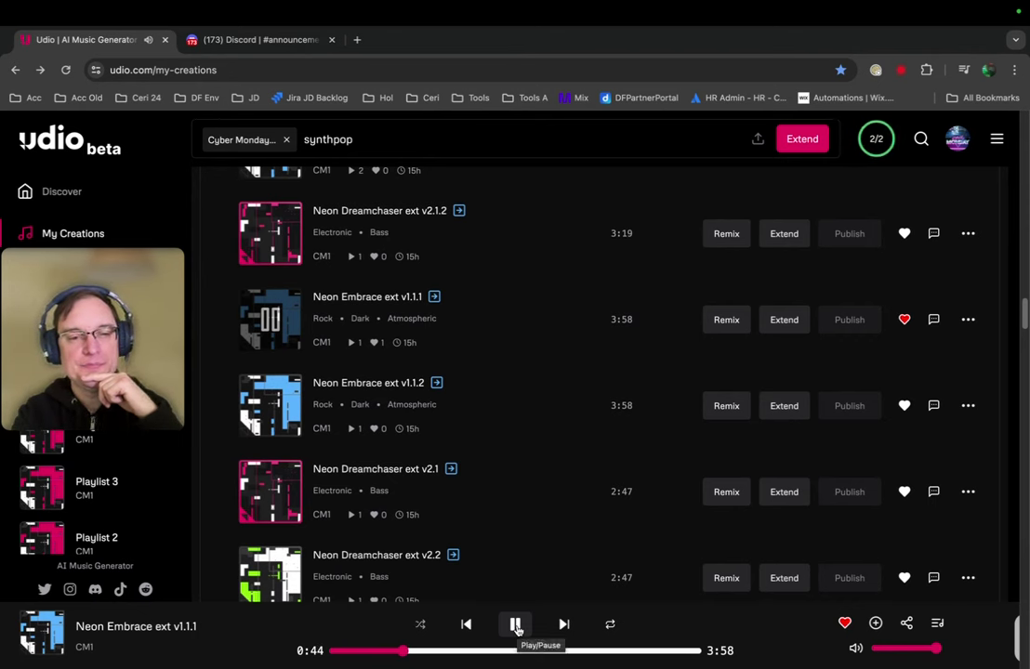
{"action": "left_click", "coordinate": [516, 626]}
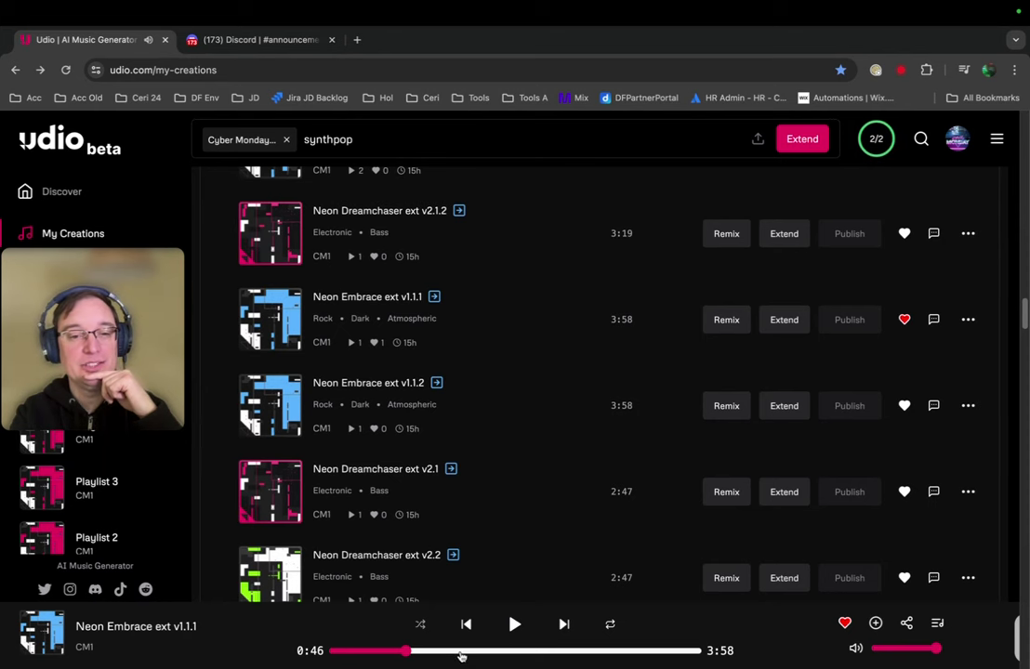
{"action": "left_click", "coordinate": [460, 650]}
{"action": "left_click", "coordinate": [515, 625]}
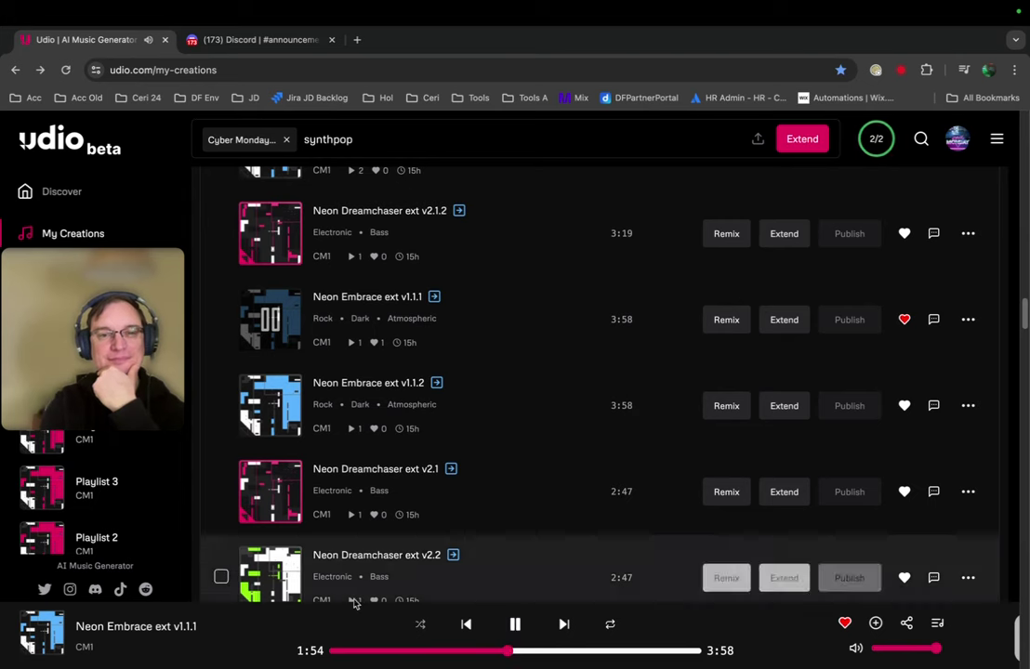
Open the Neon Embrace ext v1.1.1 song page, scroll through its lyrics, and pause at 2:16
{"action": "left_click", "coordinate": [381, 299]}
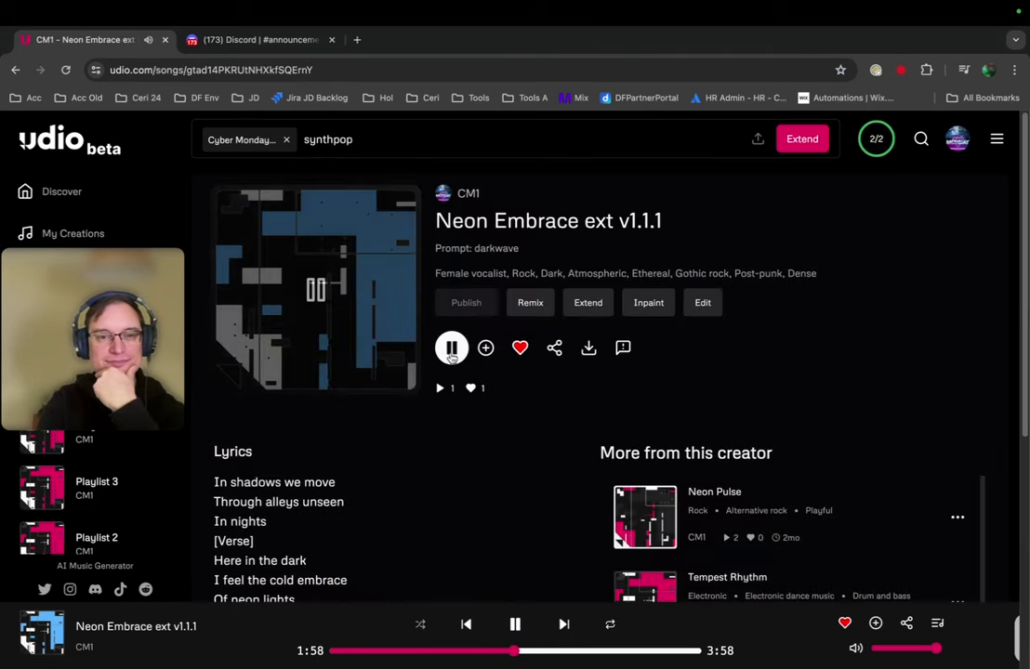
{"action": "scroll", "coordinate": [466, 437], "scroll_direction": "down", "scroll_amount": 1}
{"action": "scroll", "coordinate": [466, 437], "scroll_direction": "down", "scroll_amount": 1}
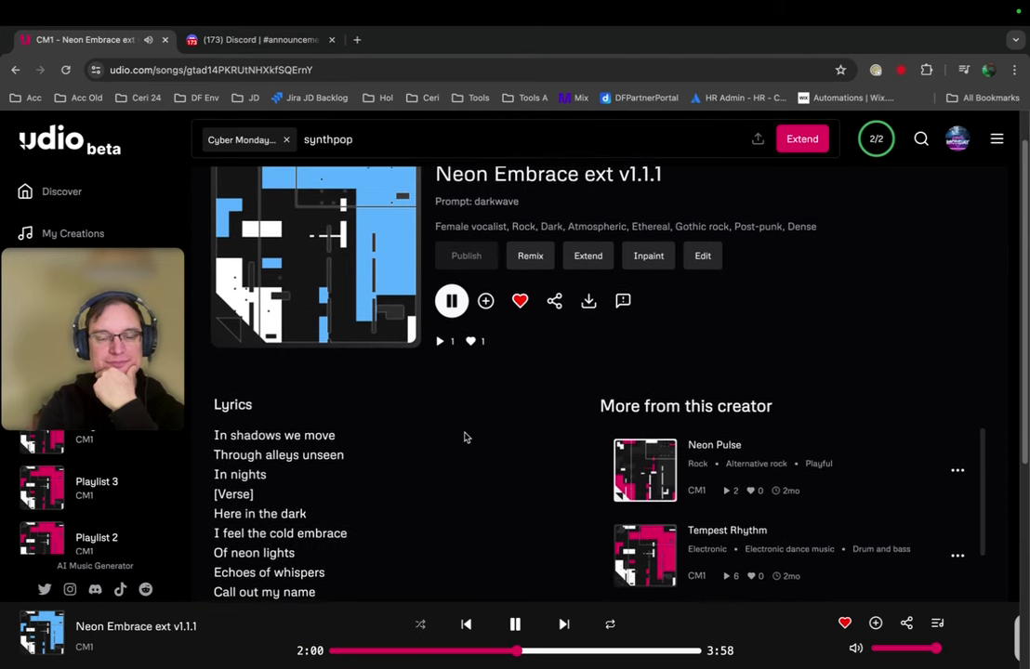
{"action": "scroll", "coordinate": [466, 437], "scroll_direction": "down", "scroll_amount": 5}
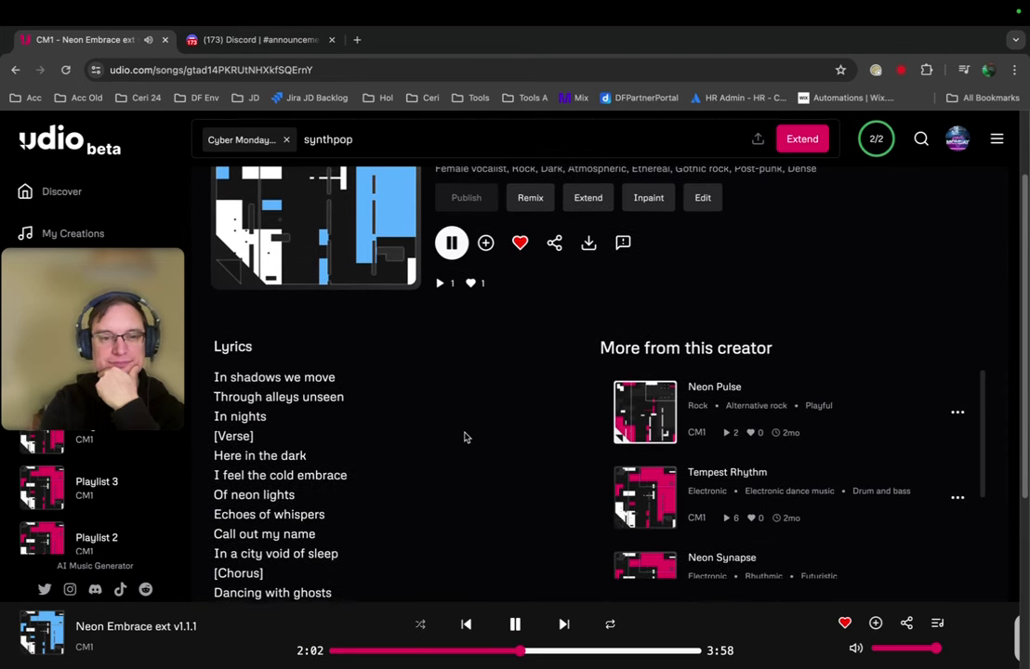
{"action": "scroll", "coordinate": [466, 437], "scroll_direction": "down", "scroll_amount": 5}
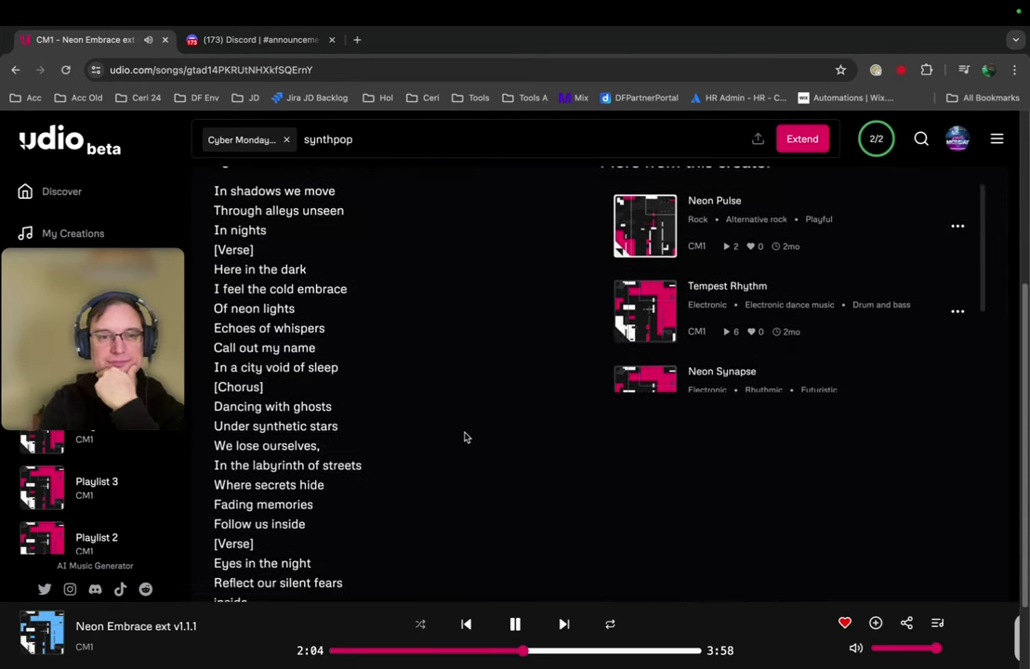
{"action": "scroll", "coordinate": [465, 437], "scroll_direction": "down", "scroll_amount": 1}
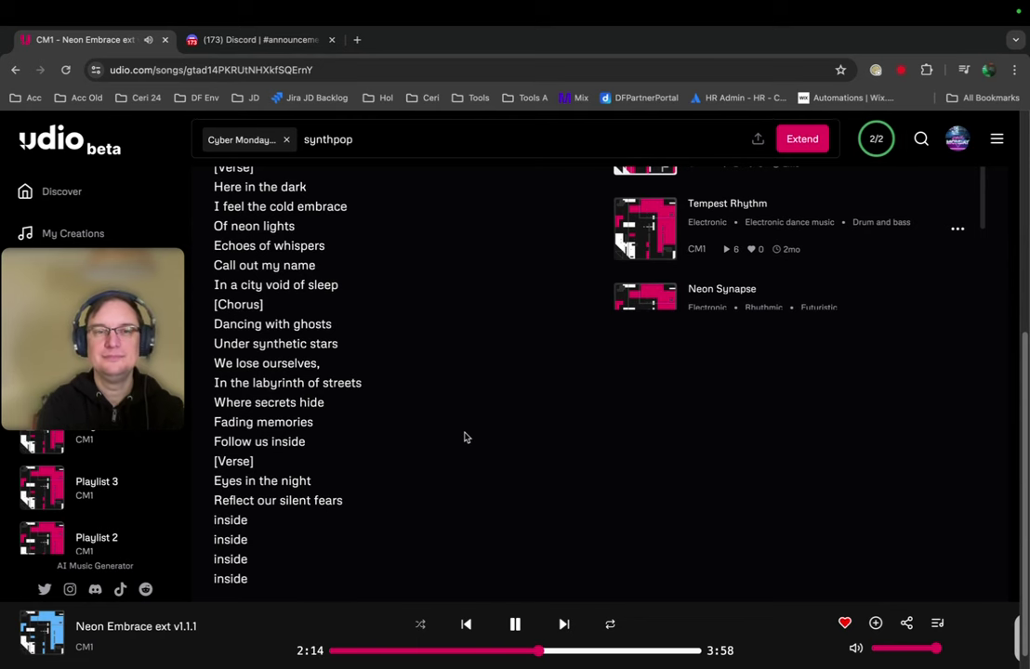
{"action": "left_click", "coordinate": [515, 626]}
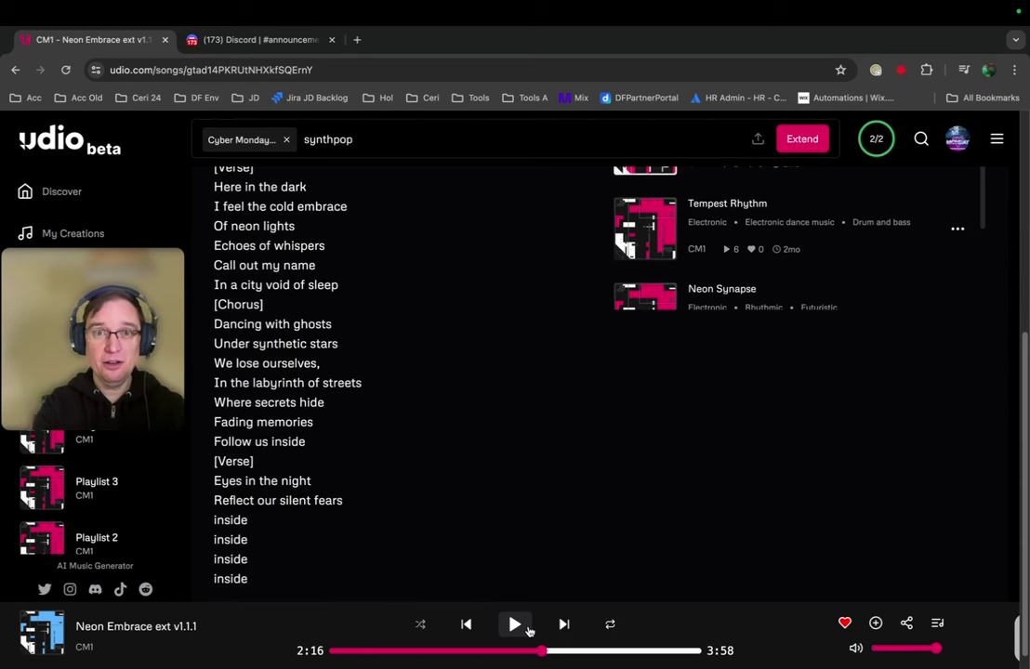
Resume Neon Embrace ext v1.1.1, pause at 3:01, then play on and pause at 3:43
{"action": "left_click", "coordinate": [520, 627]}
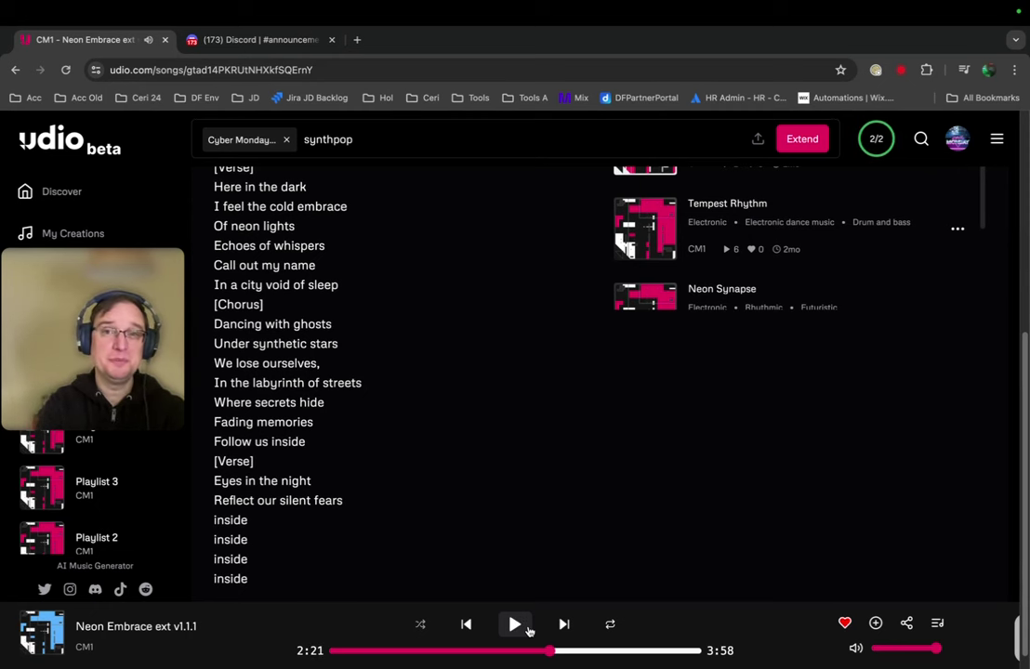
{"action": "left_click", "coordinate": [515, 625]}
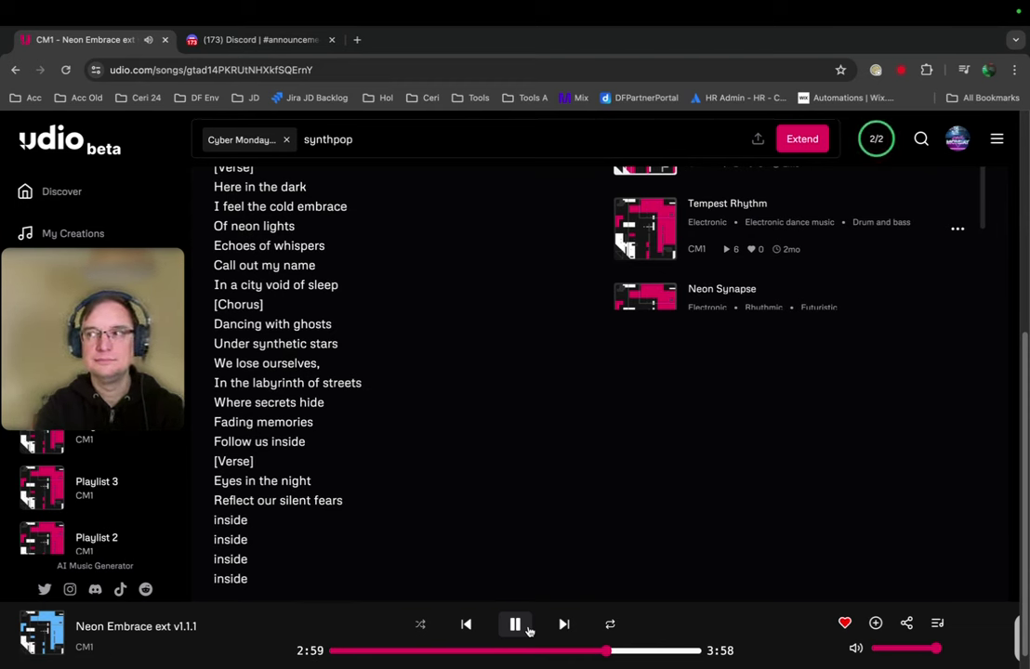
{"action": "left_click", "coordinate": [527, 630]}
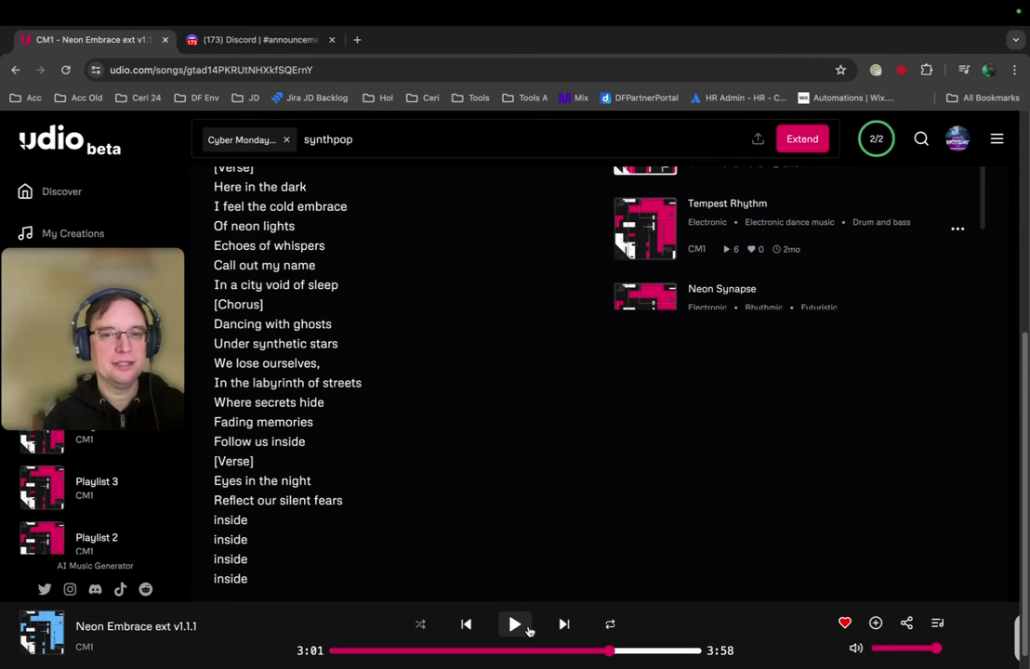
{"action": "left_click", "coordinate": [517, 624]}
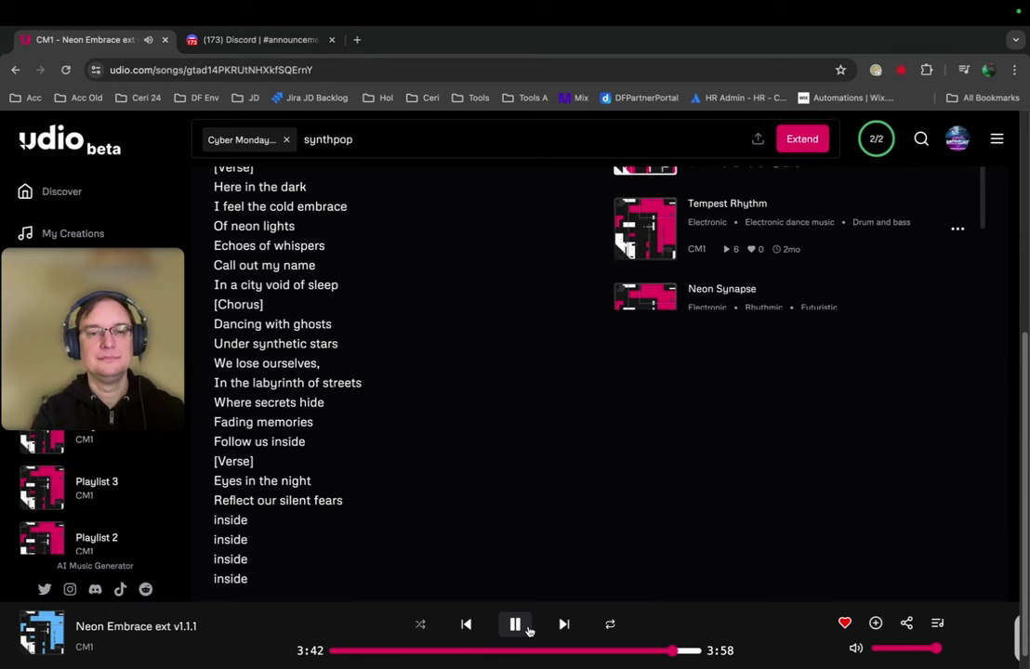
{"action": "left_click", "coordinate": [516, 626]}
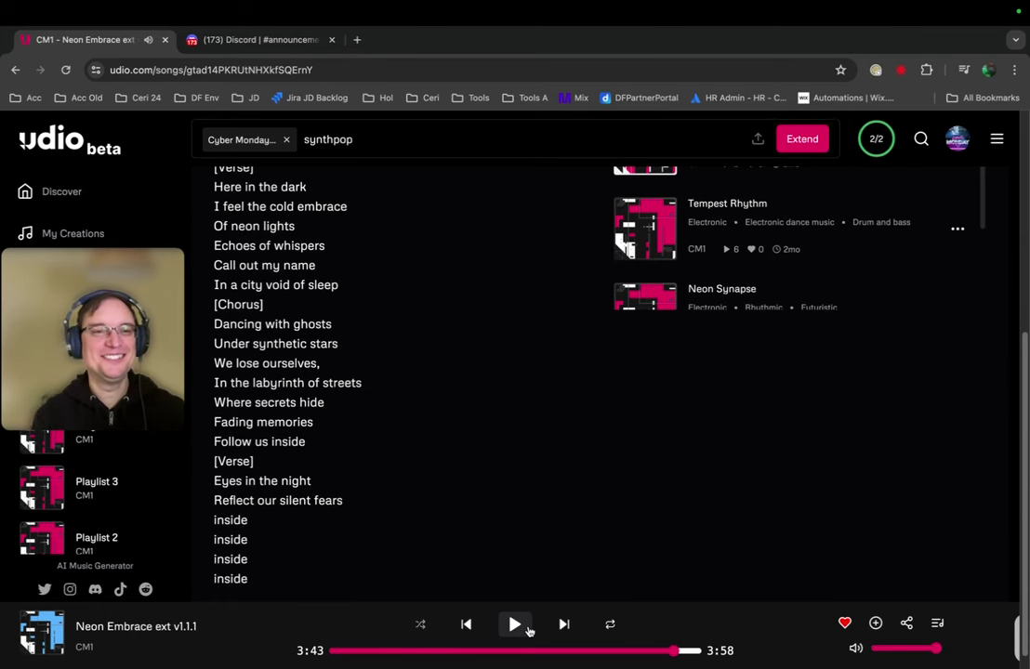
{"action": "left_click", "coordinate": [15, 70]}
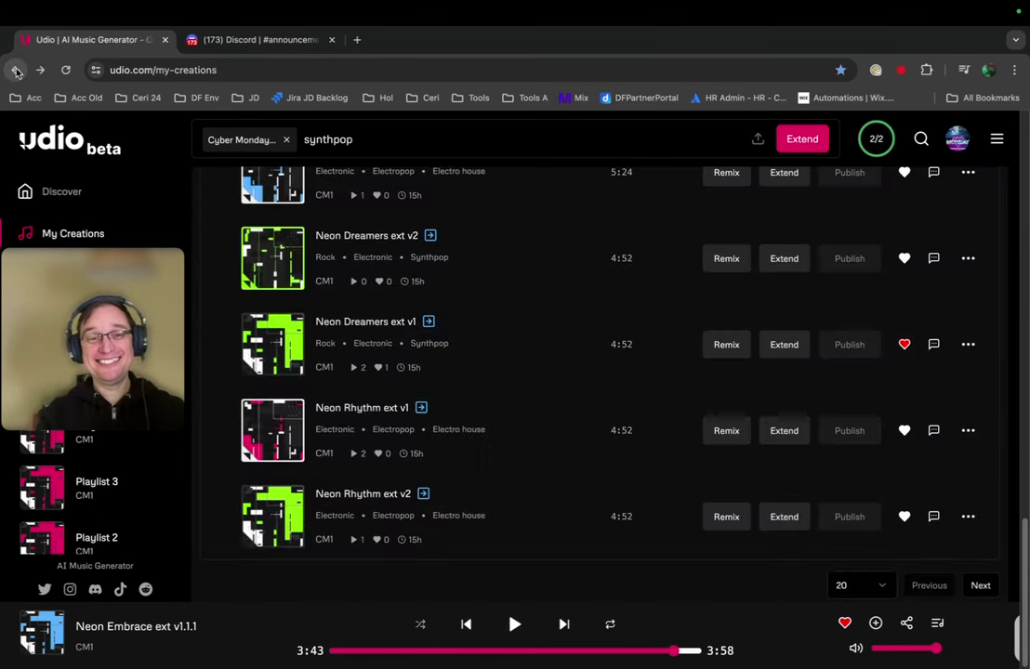
{"action": "scroll", "coordinate": [363, 338], "scroll_direction": "up", "scroll_amount": 2}
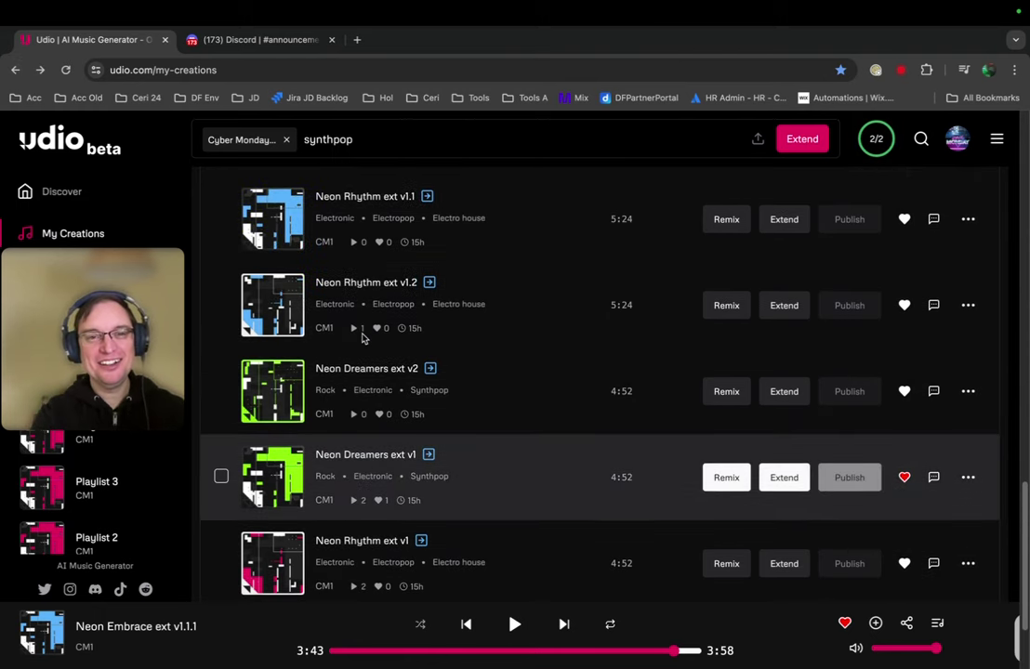
{"action": "scroll", "coordinate": [362, 338], "scroll_direction": "up", "scroll_amount": 5}
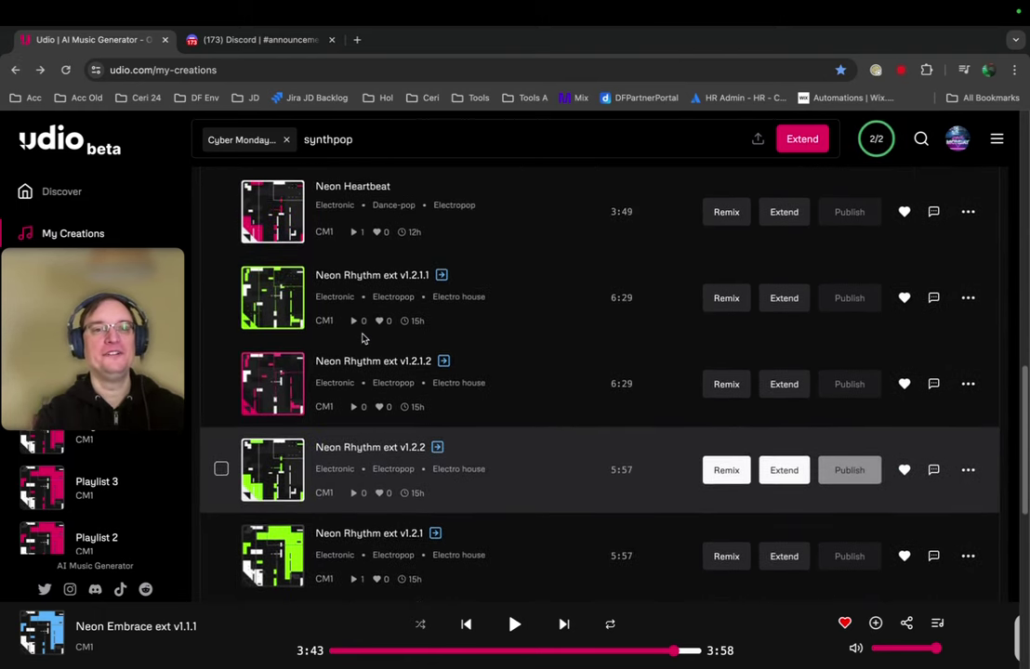
{"action": "scroll", "coordinate": [362, 338], "scroll_direction": "up", "scroll_amount": 1}
{"action": "scroll", "coordinate": [363, 338], "scroll_direction": "down", "scroll_amount": 8}
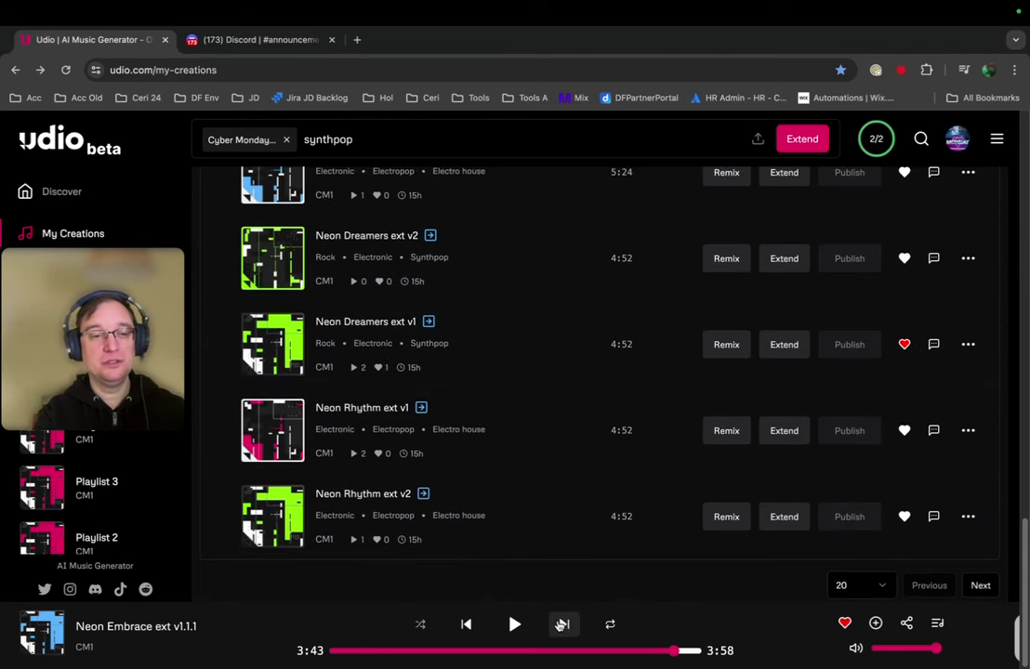
{"action": "scroll", "coordinate": [531, 477], "scroll_direction": "up", "scroll_amount": 5}
{"action": "scroll", "coordinate": [530, 477], "scroll_direction": "down", "scroll_amount": 5}
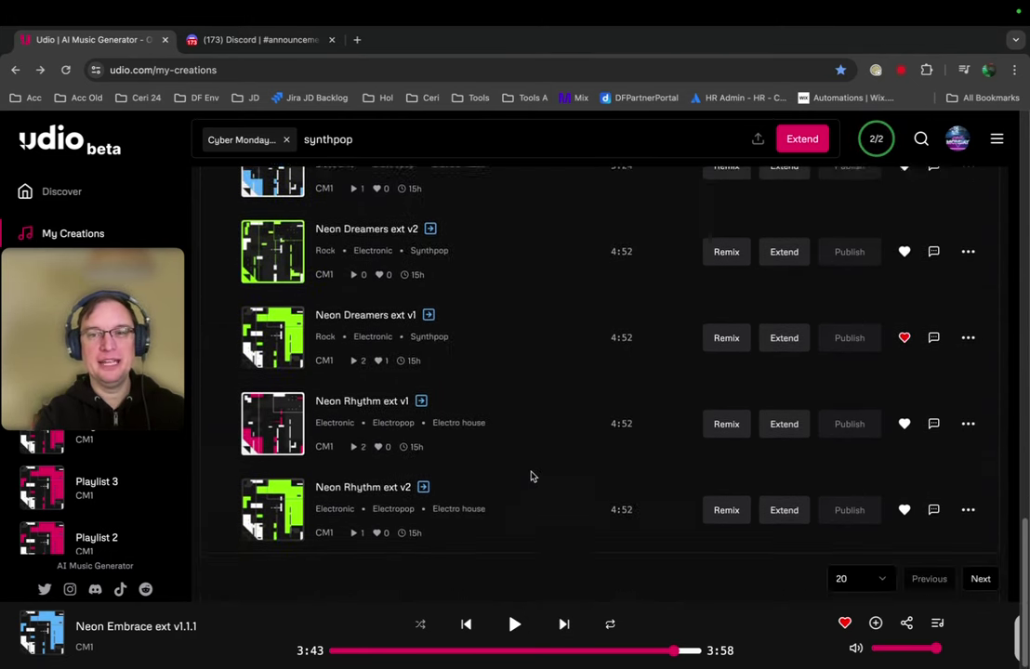